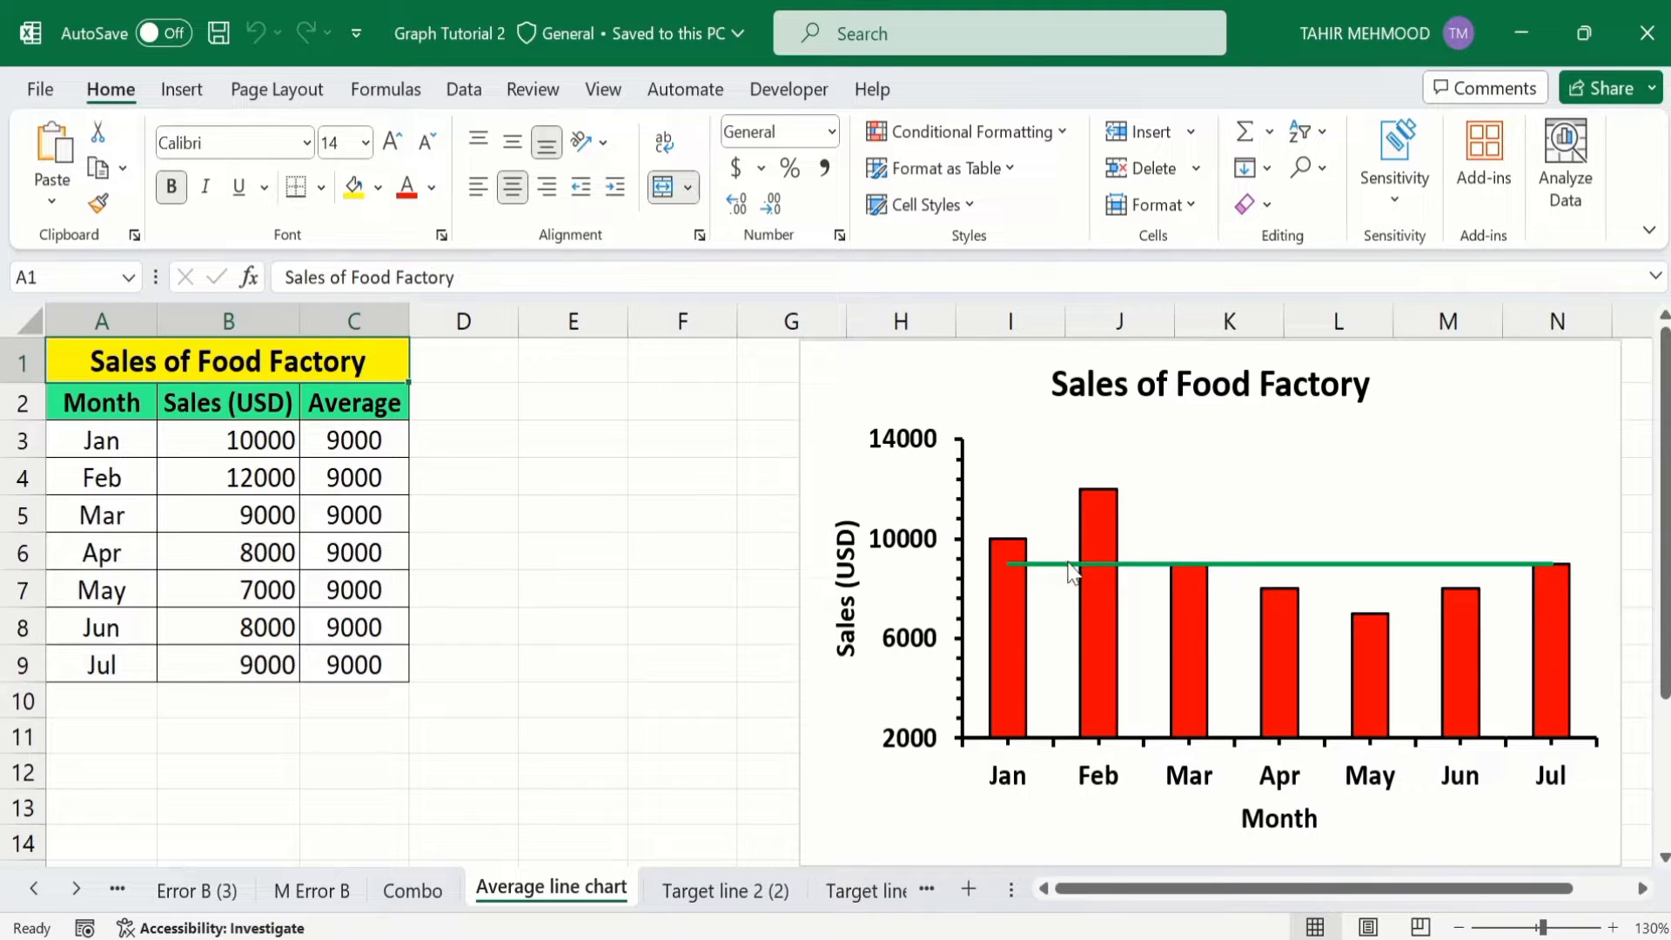
Change the January sales value in B3 to 12000
mouse_move(1064, 564)
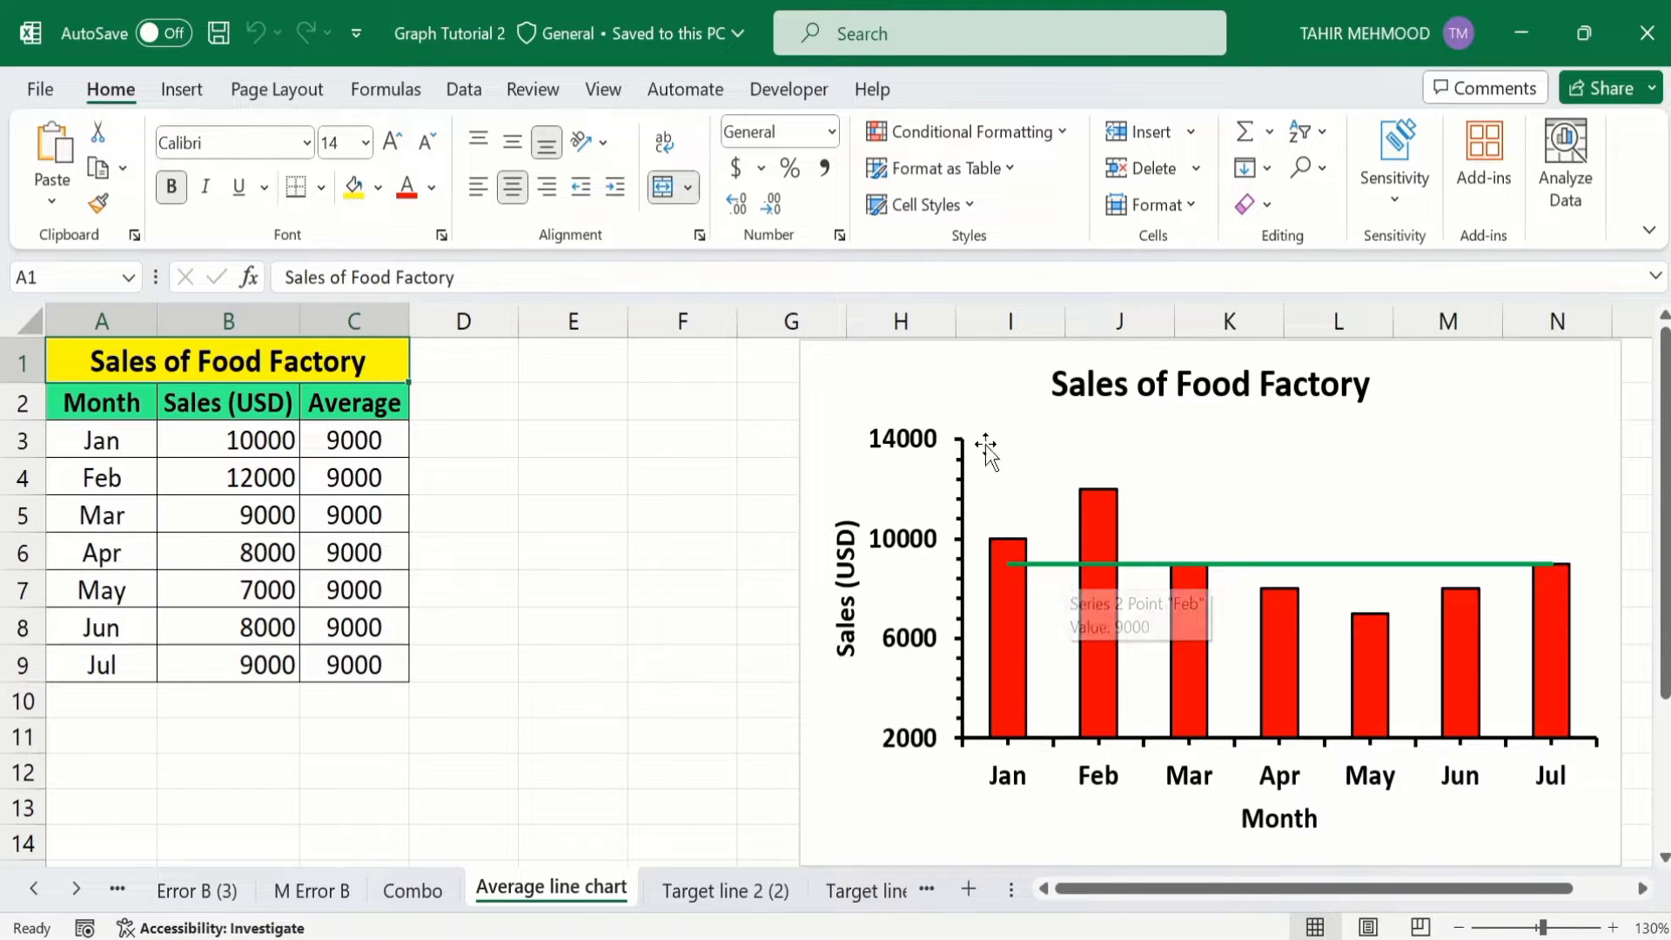
double_click(252, 439)
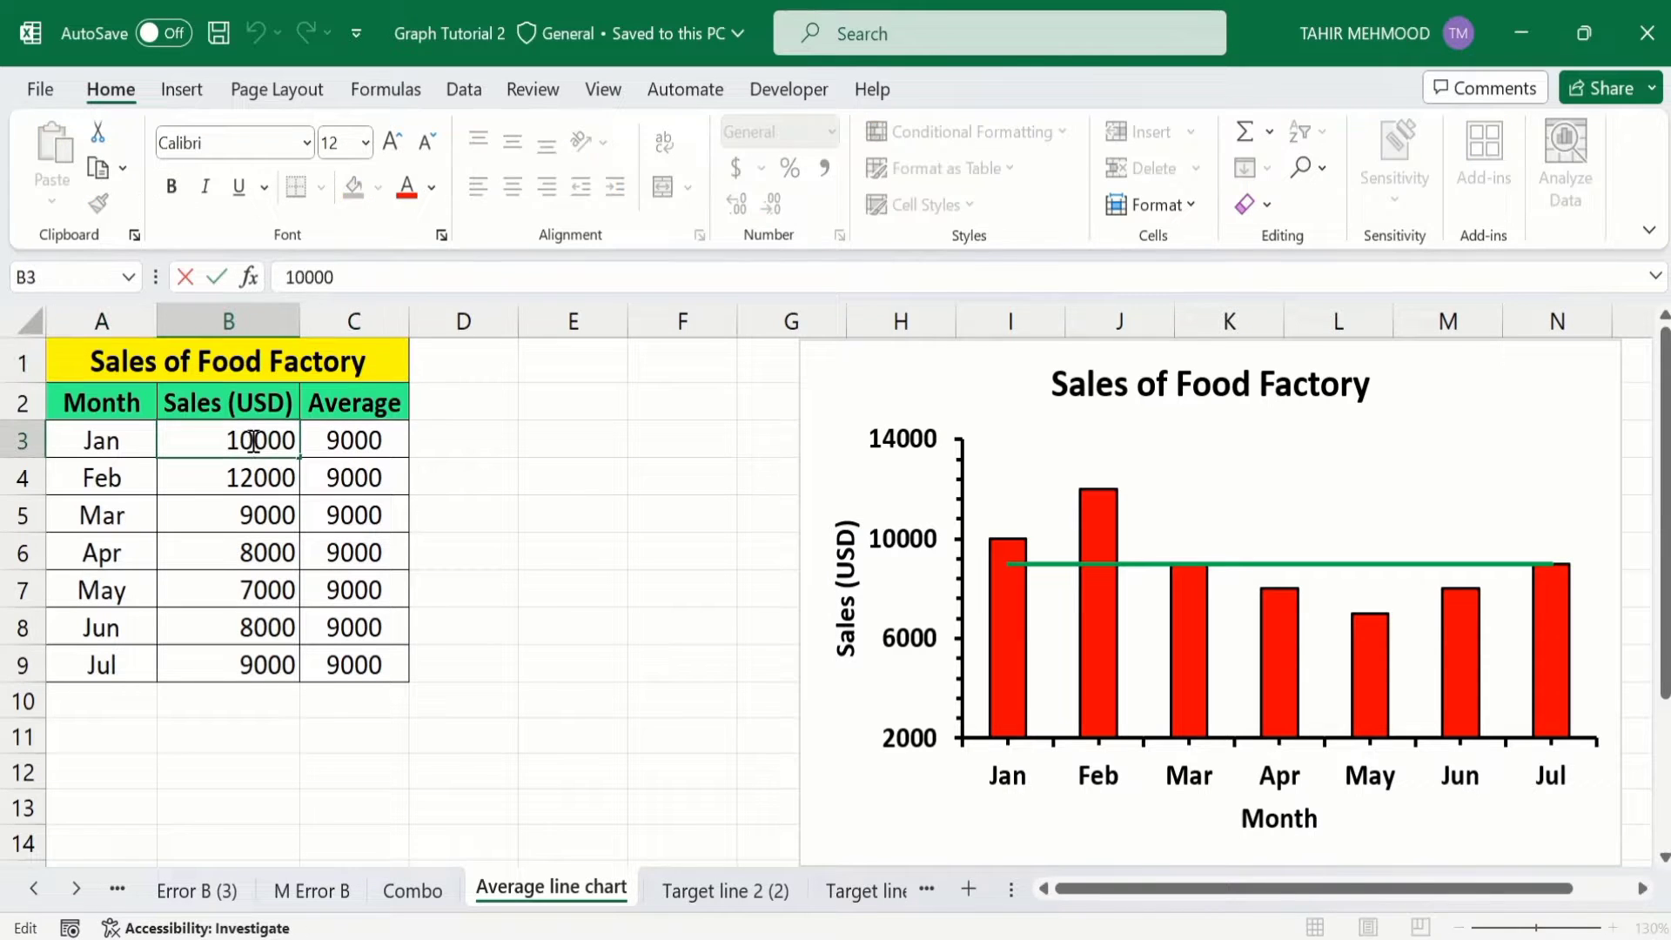
key(BackSpace)
text(2)
key(Return)
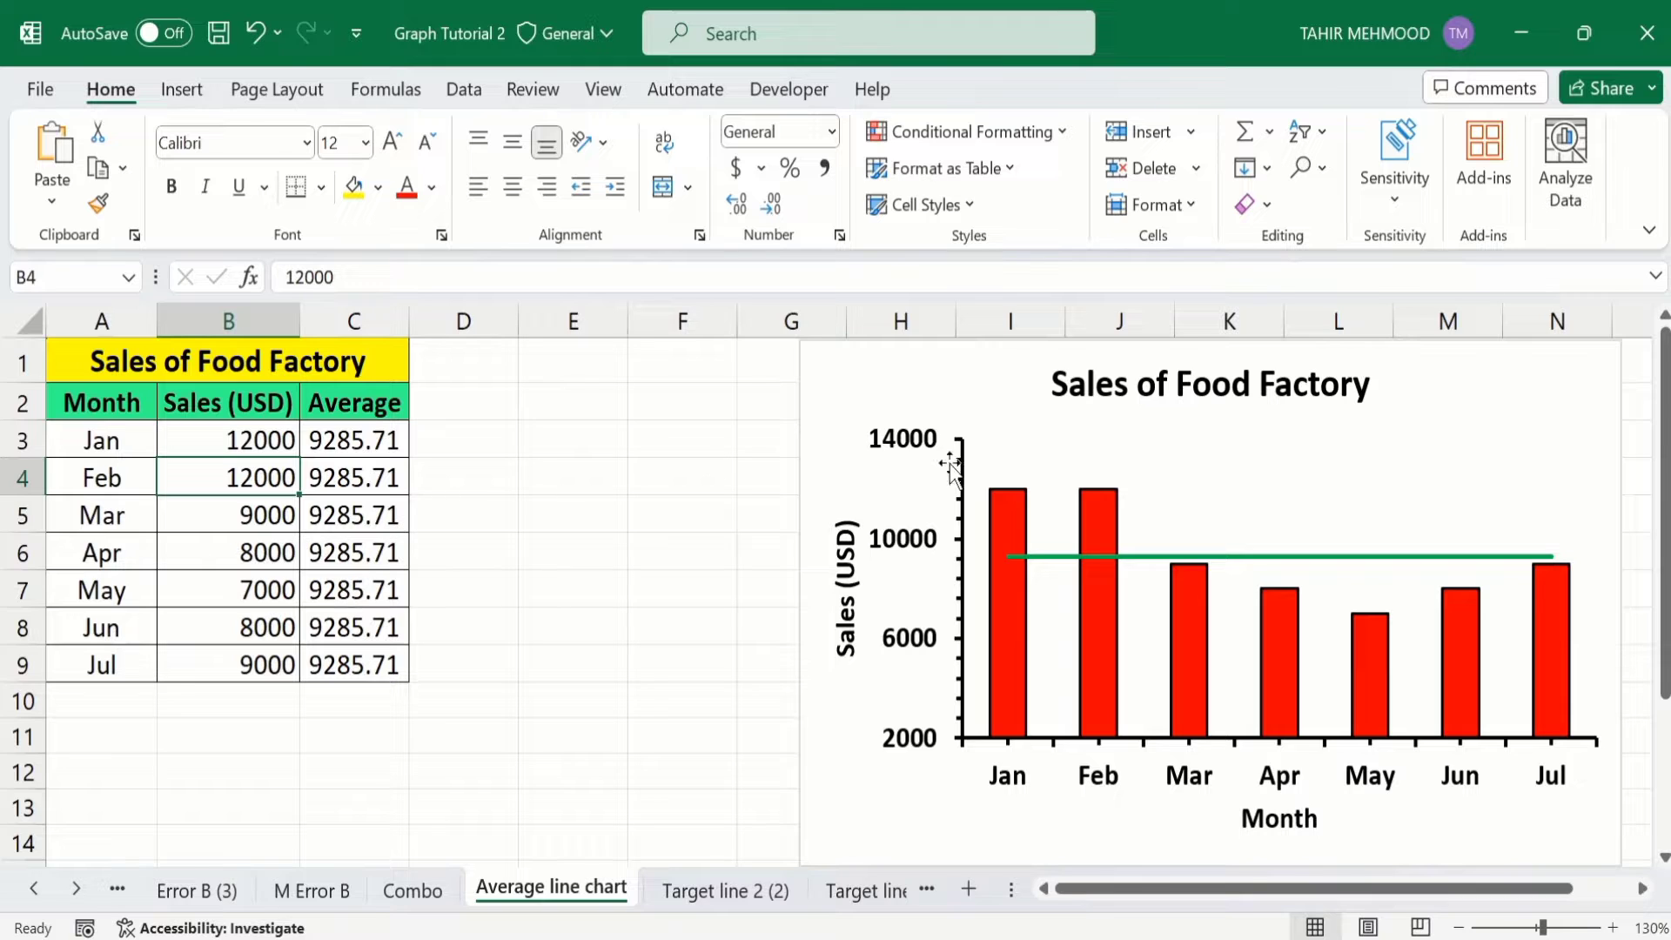
Revert January sales to 10000, then go to the Target line 2 (2) sheet
mouse_move(1064, 570)
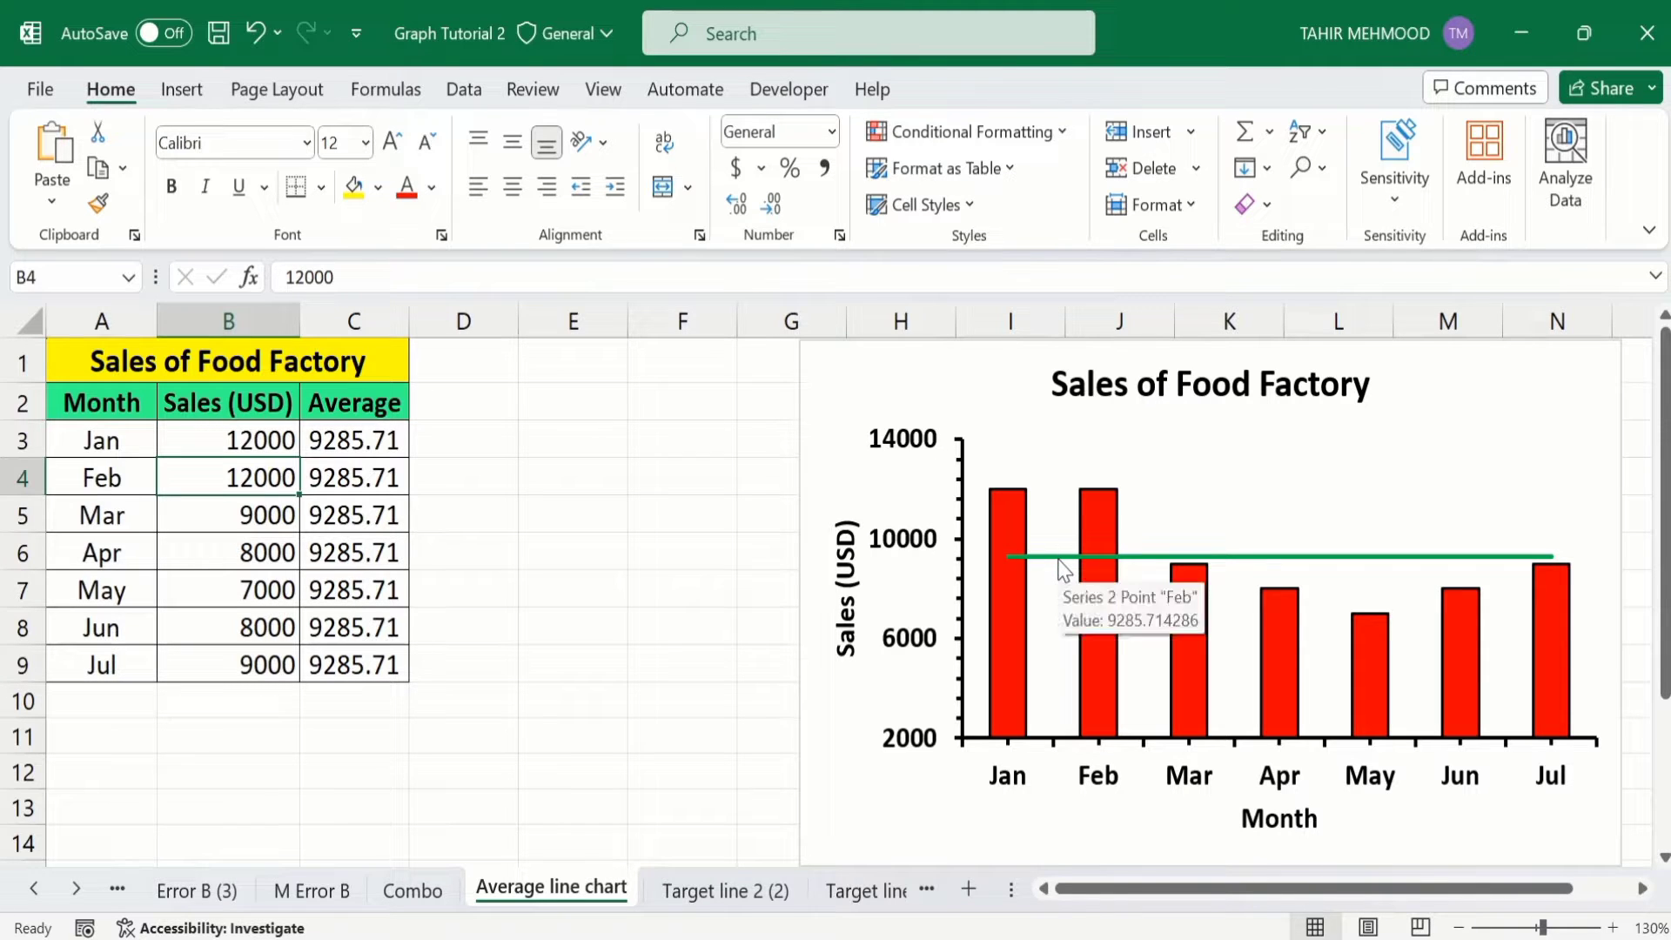
double_click(254, 441)
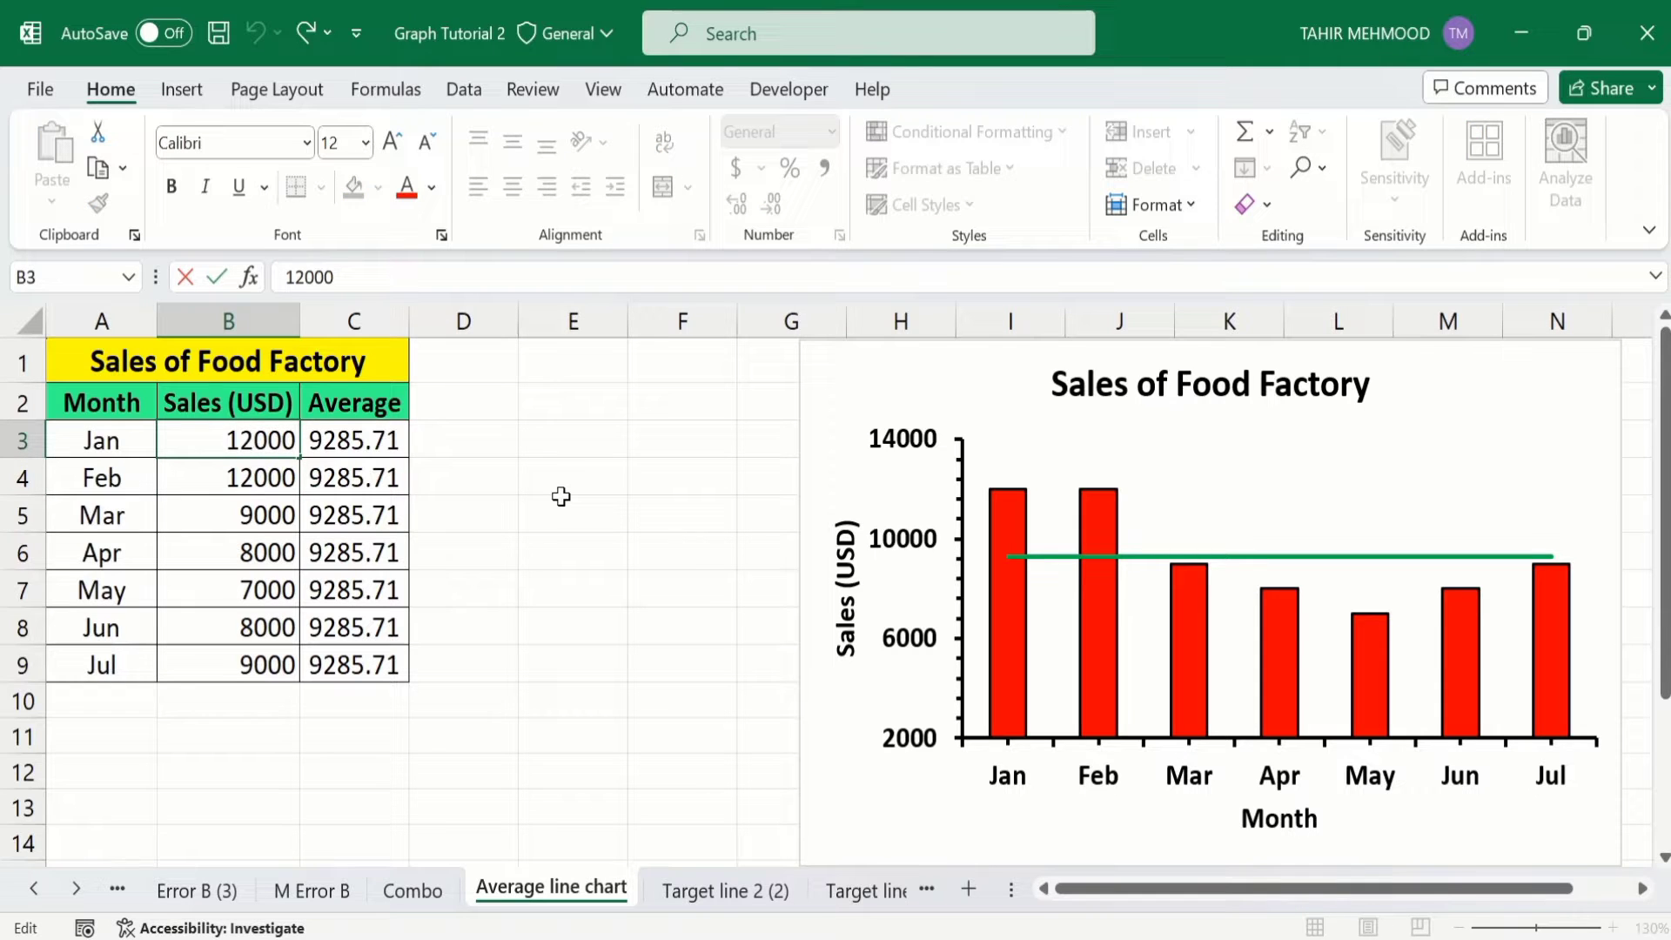
key(BackSpace)
text(0)
key(Return)
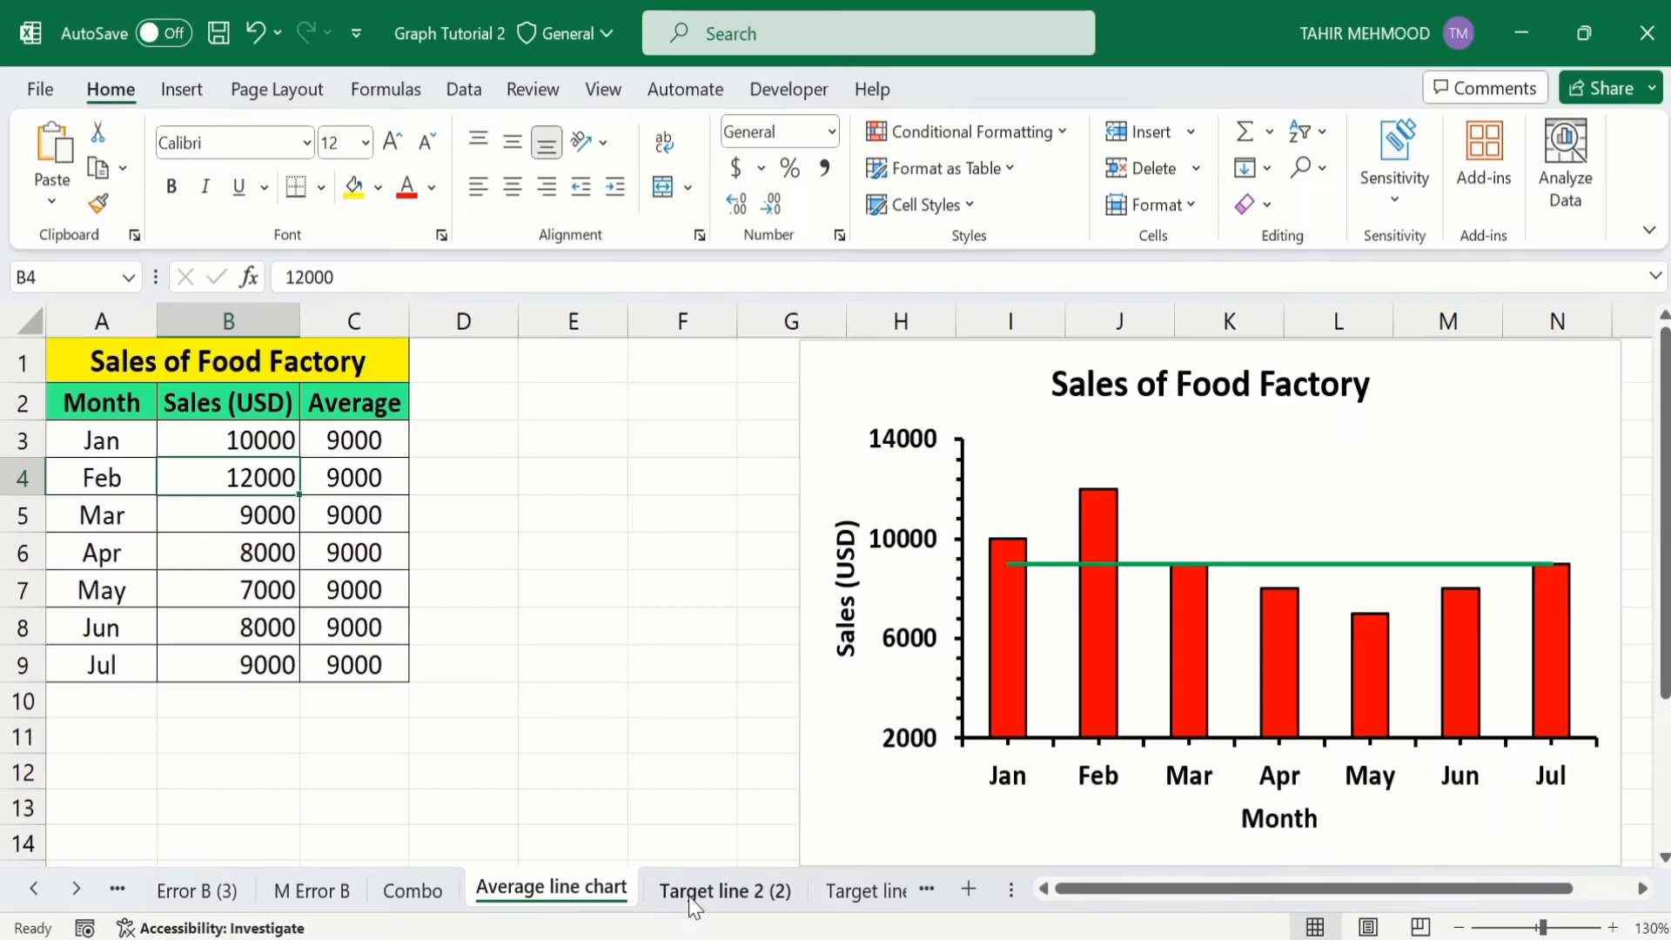
click(692, 900)
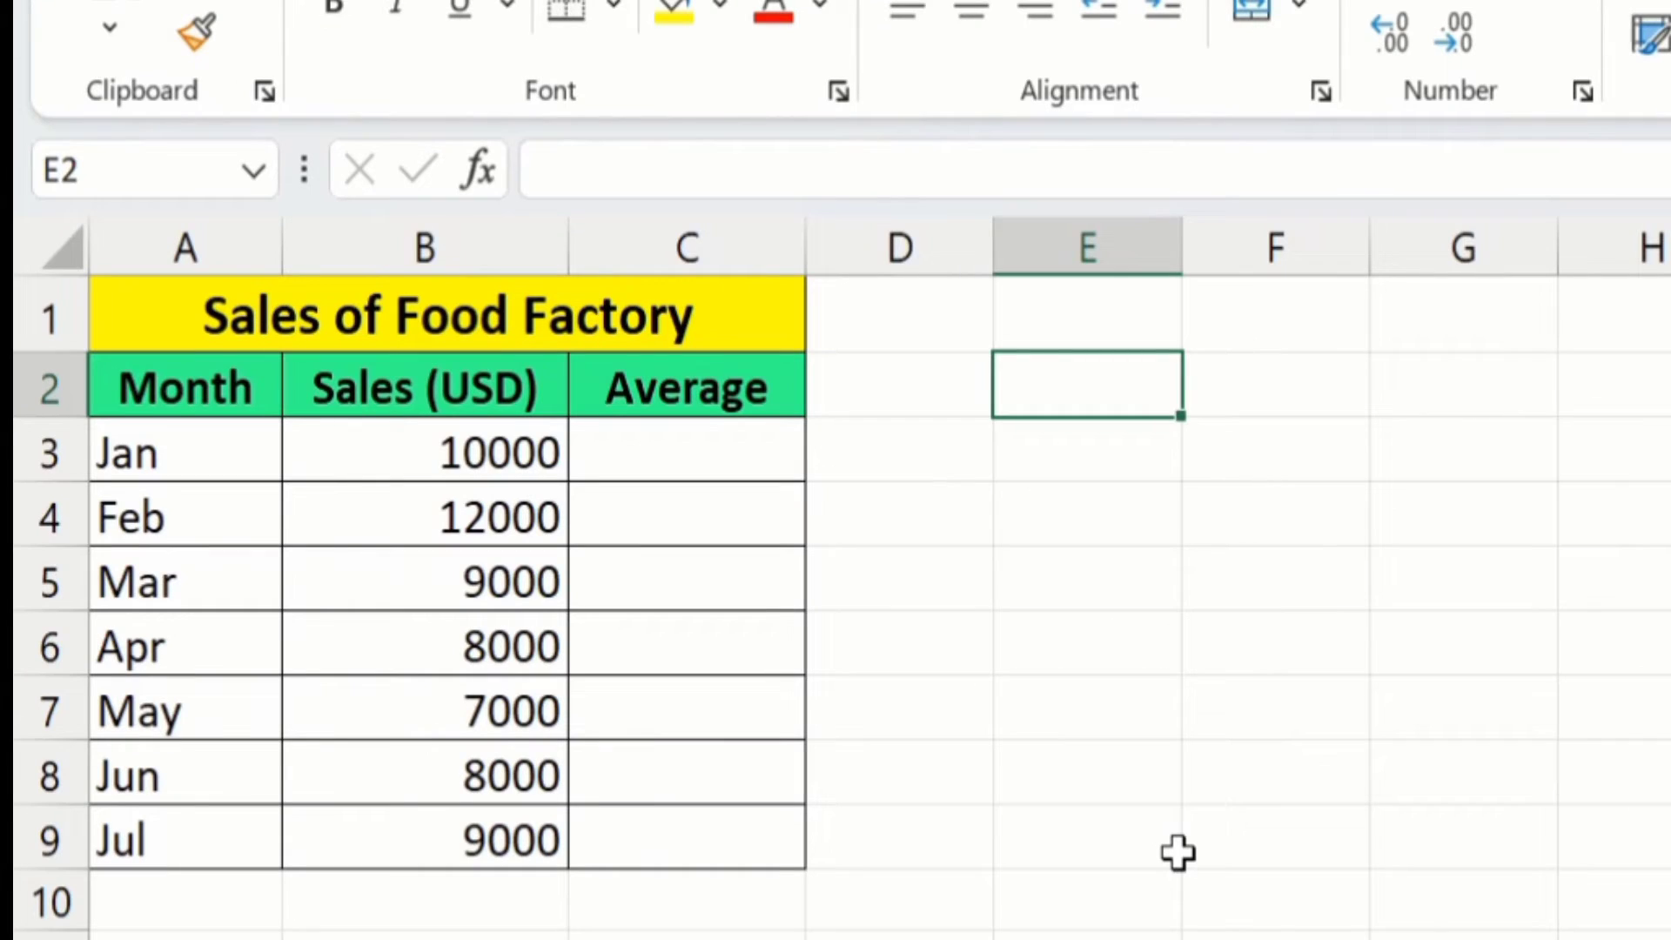
Enter =AVERAGE(B3:B9) in C3 to average the January–July sales, giving 9000
click(674, 462)
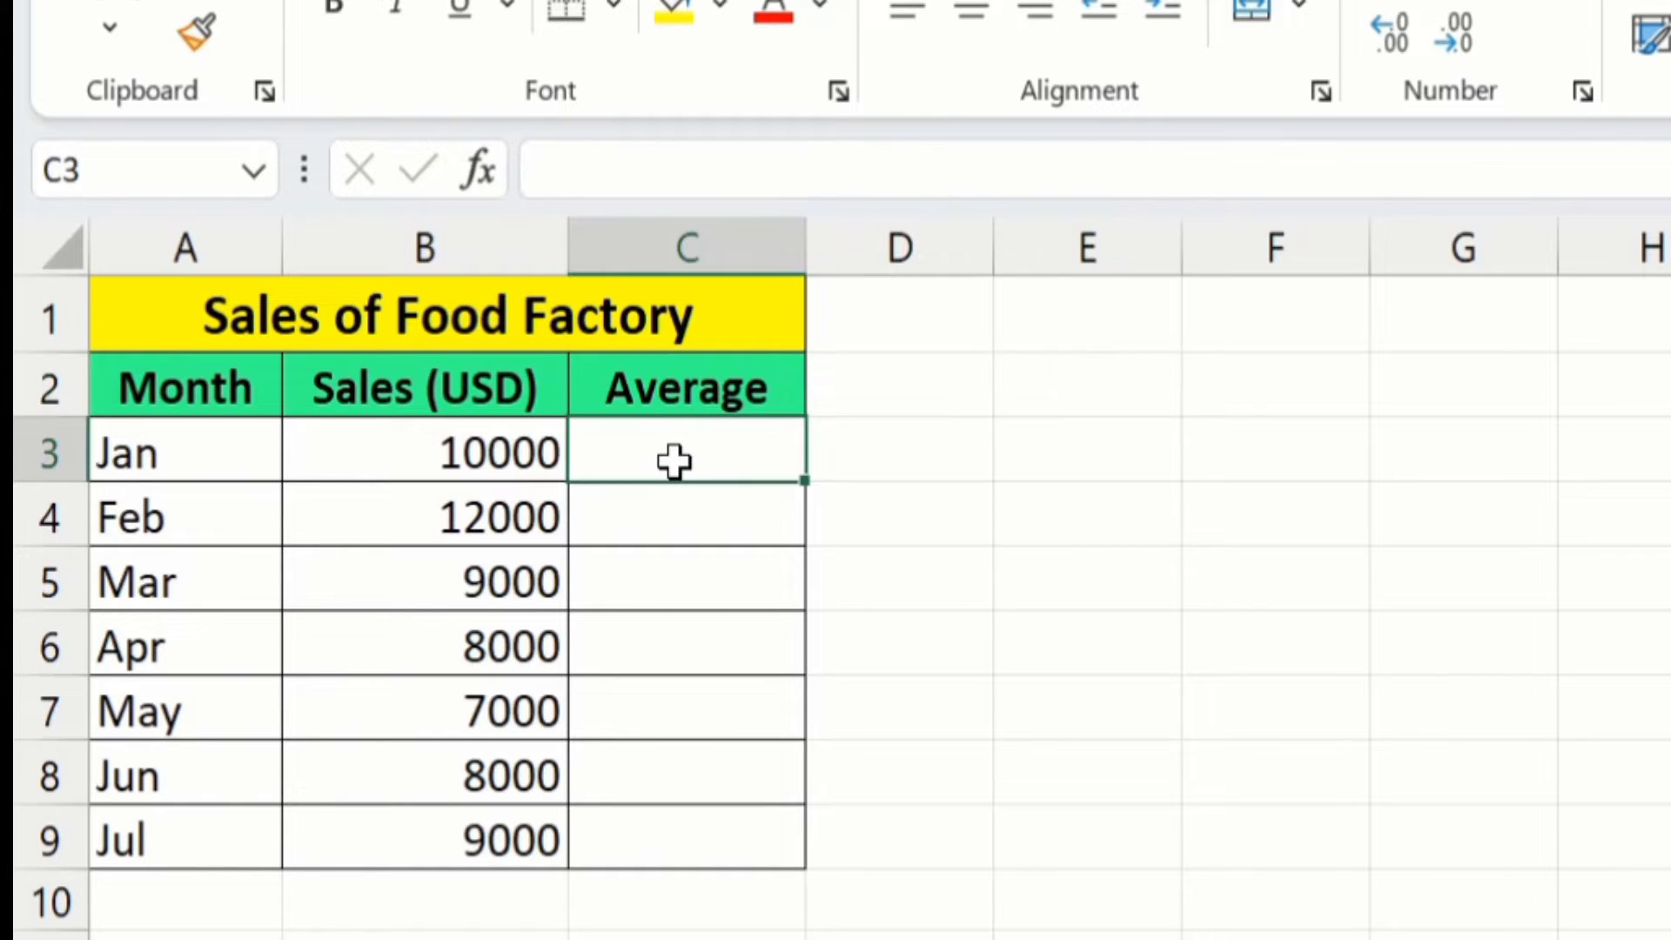
text(=)
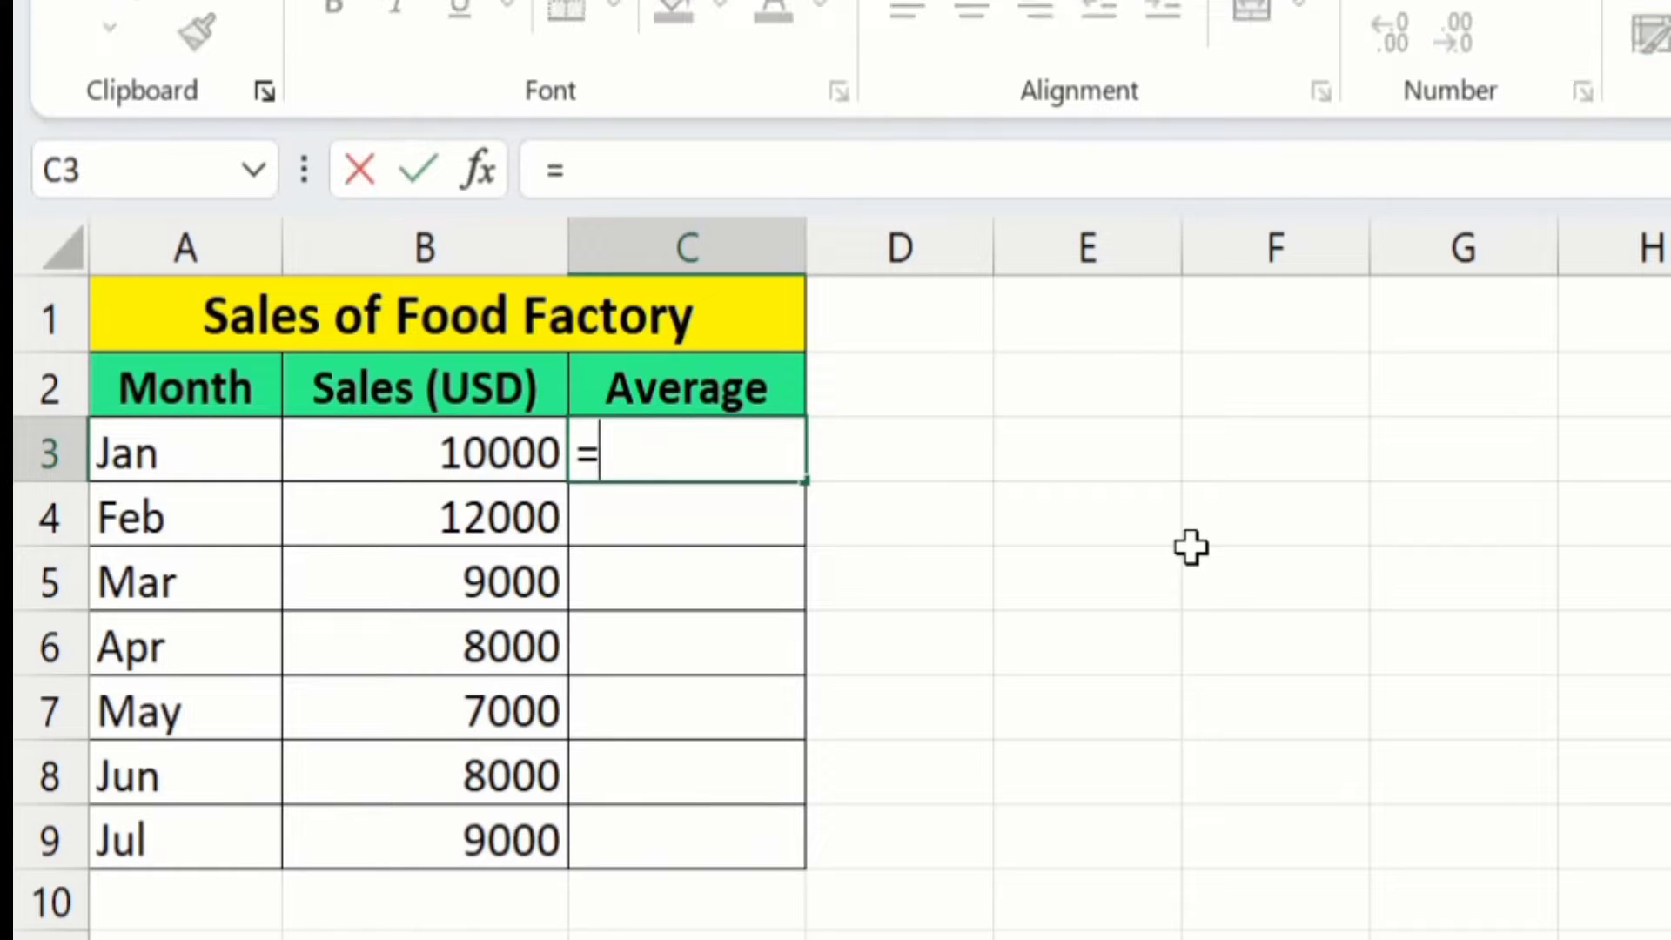
text(a)
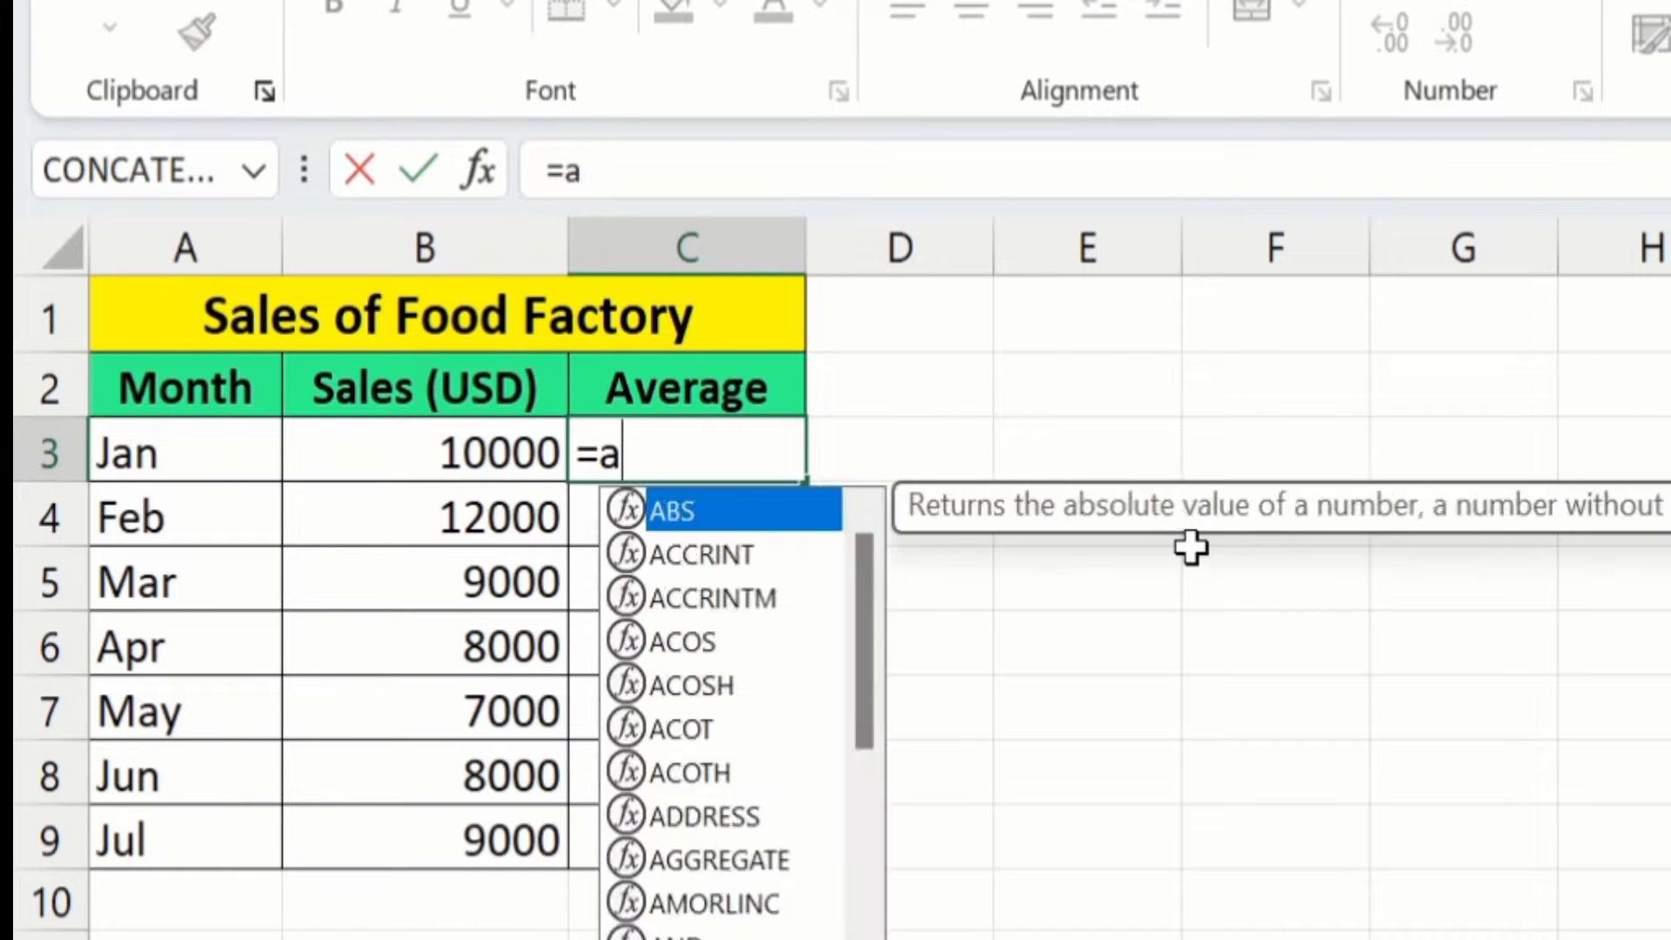
text(verage)
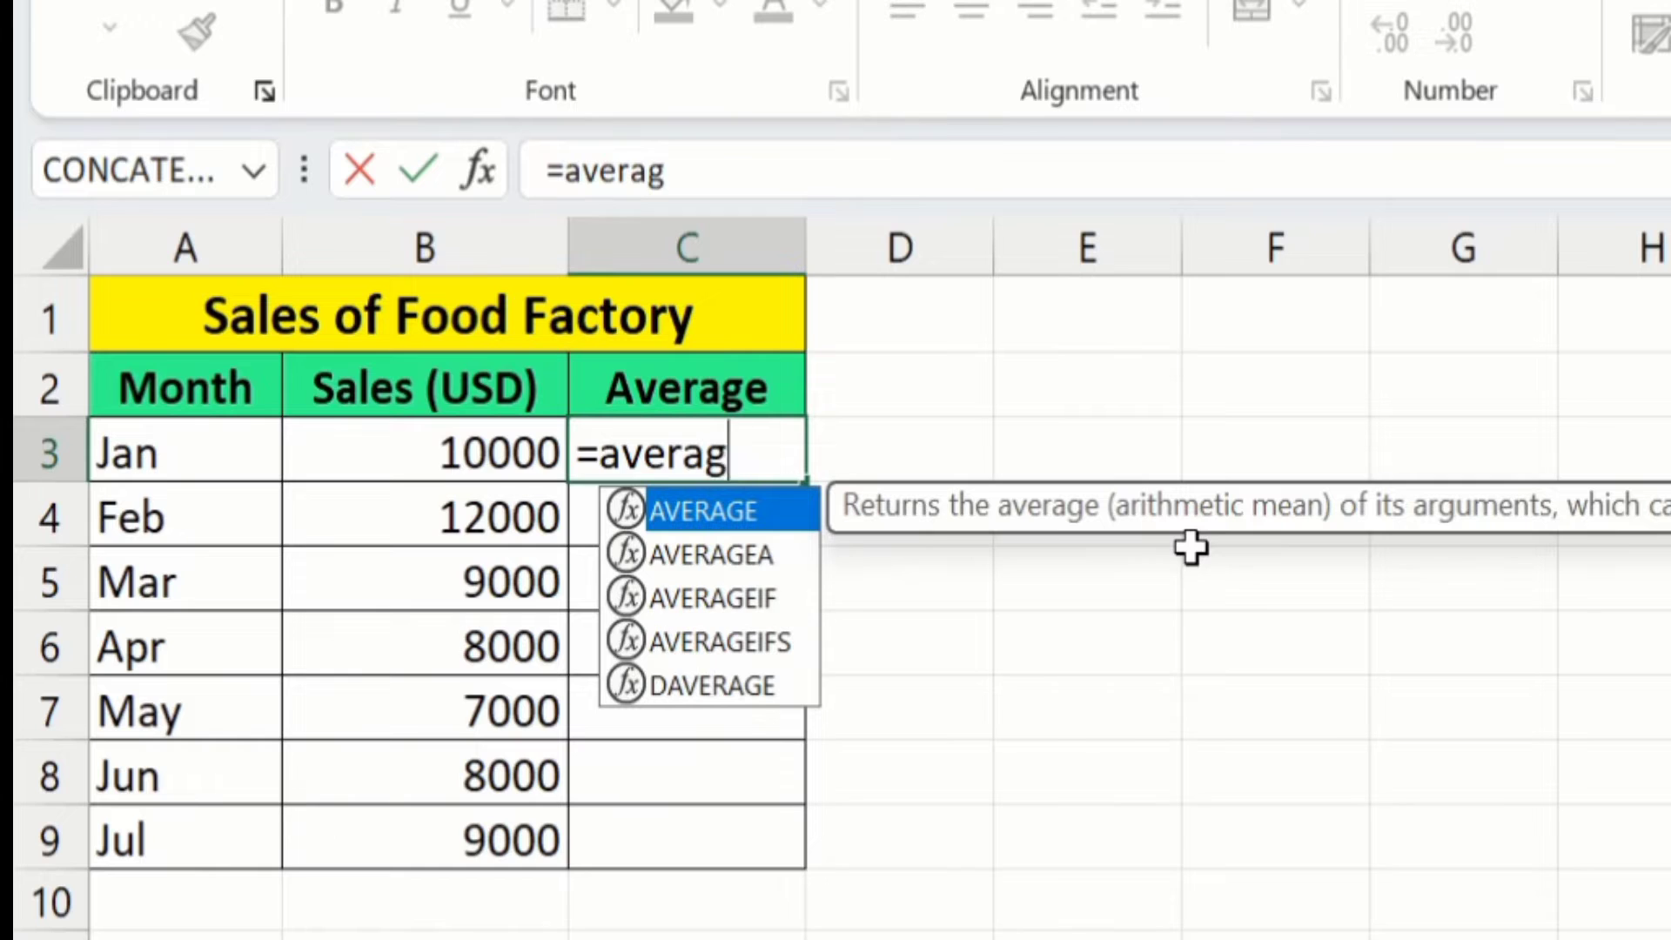
double_click(723, 520)
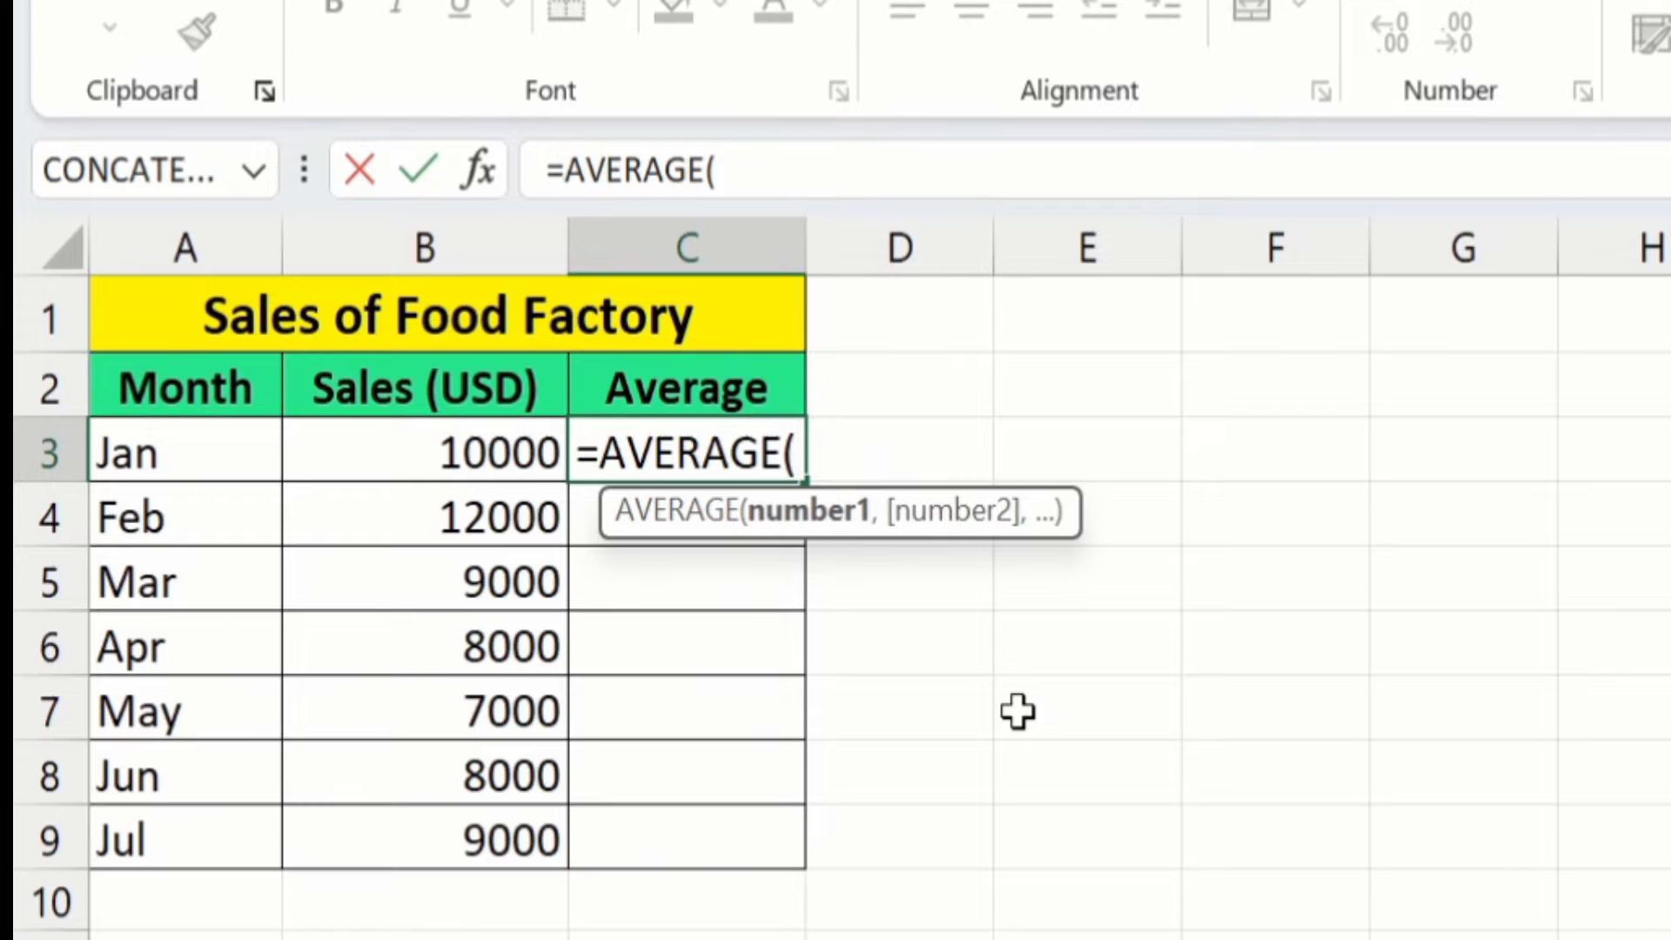
click(430, 442)
drag(430, 442, 432, 821)
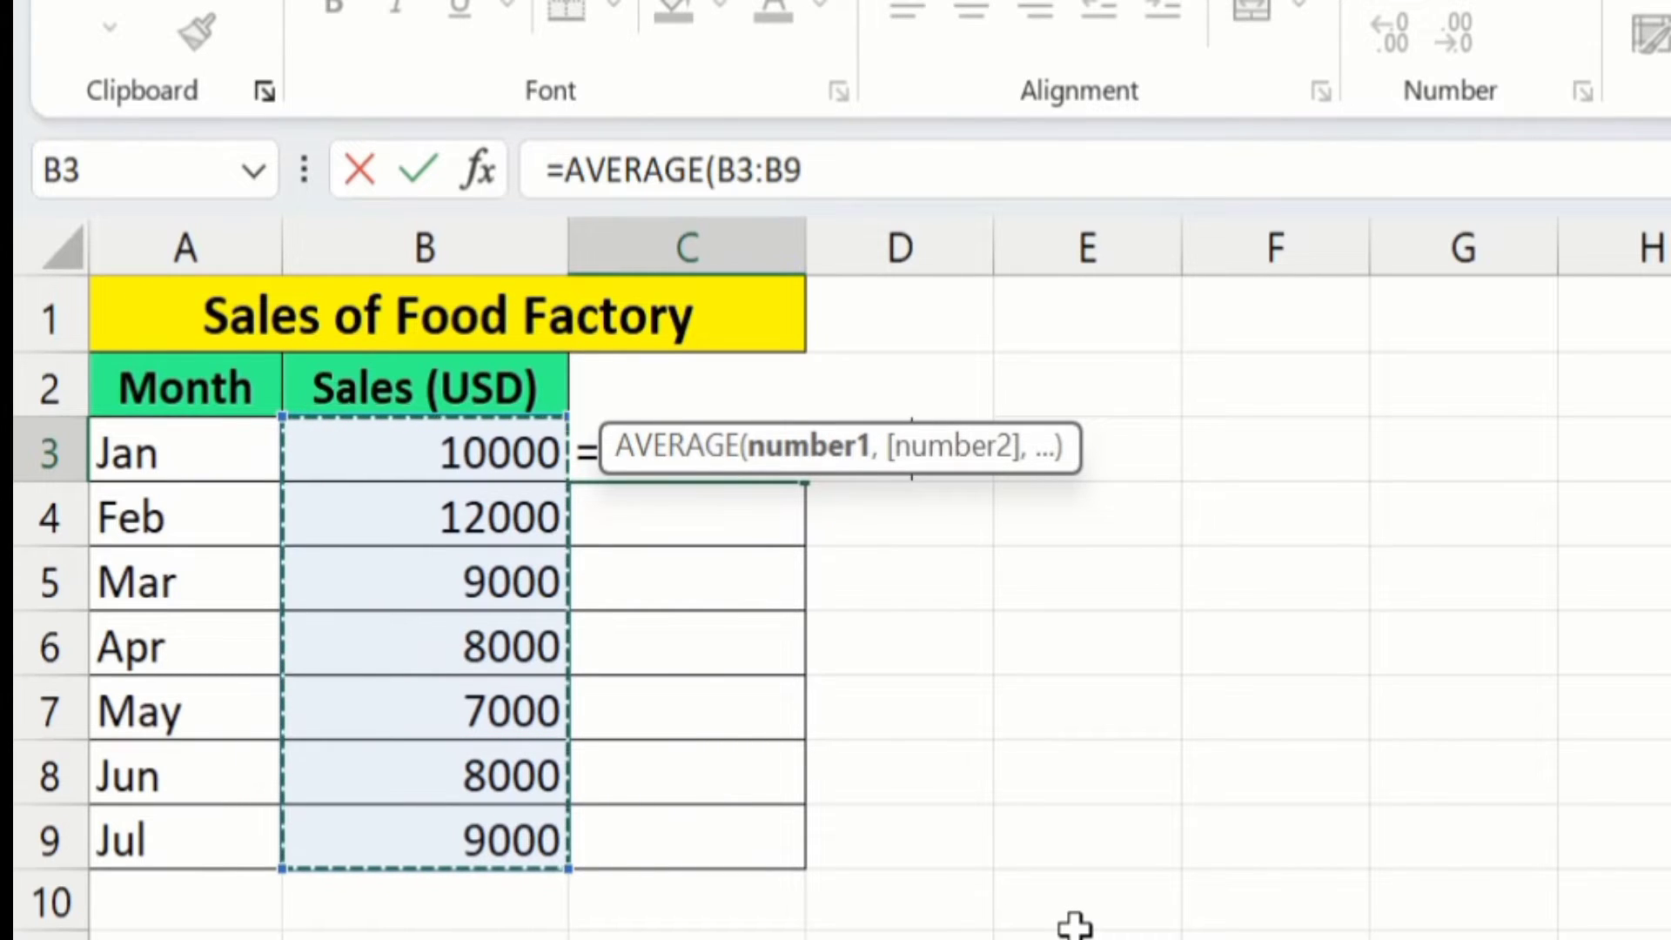
text())
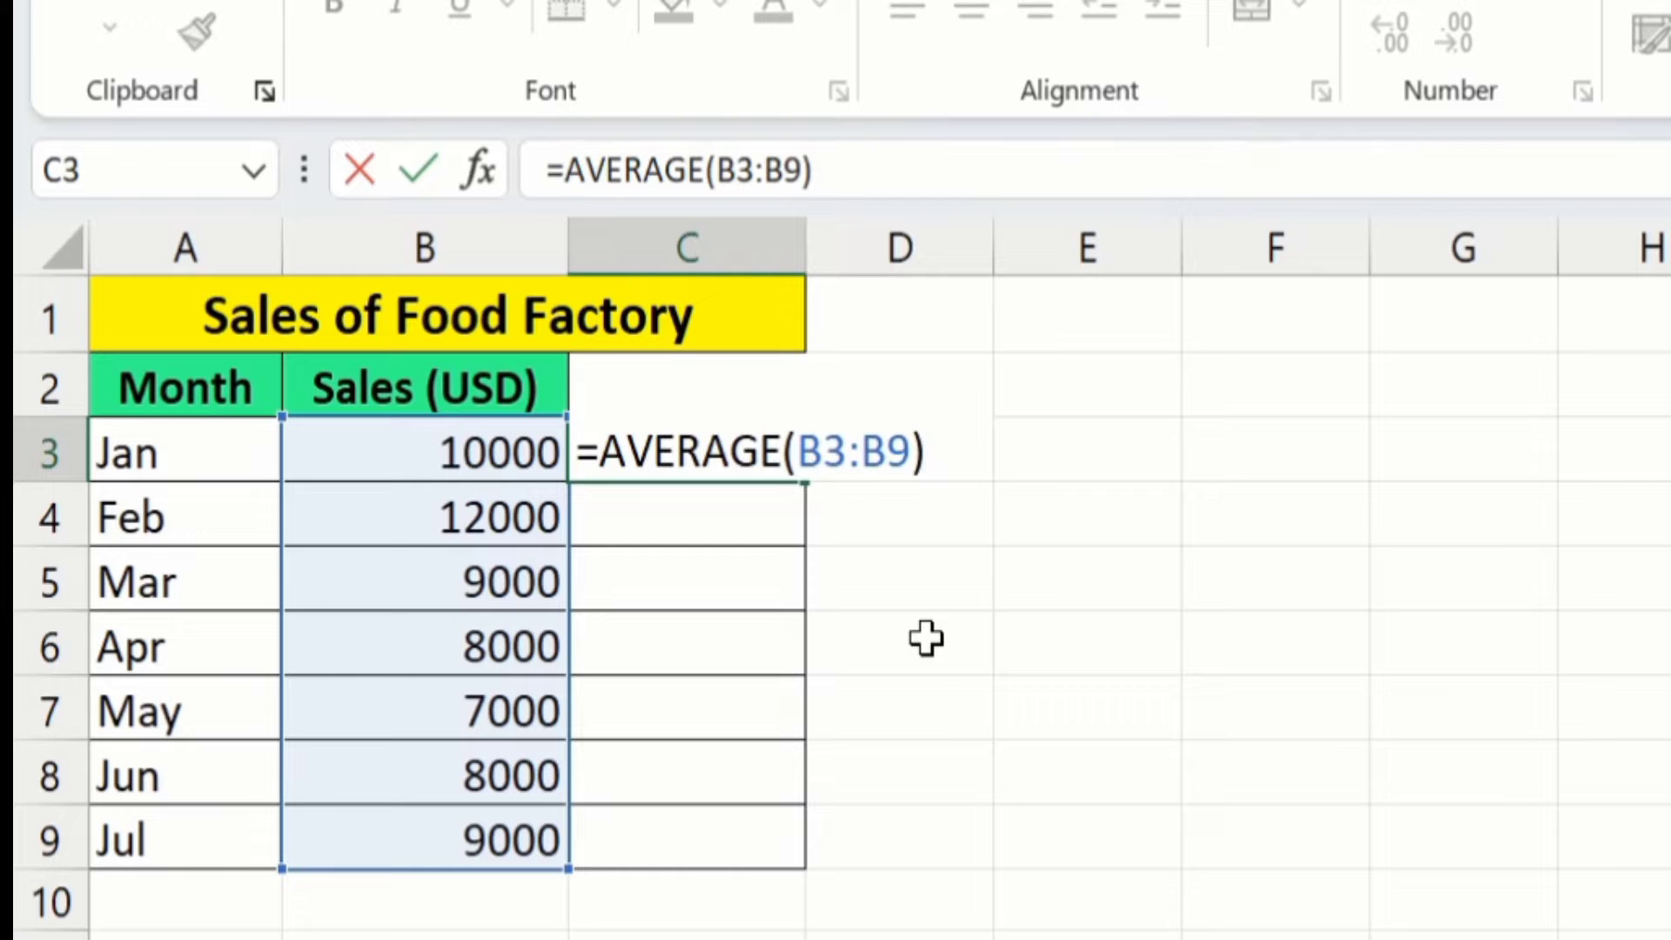
key(Return)
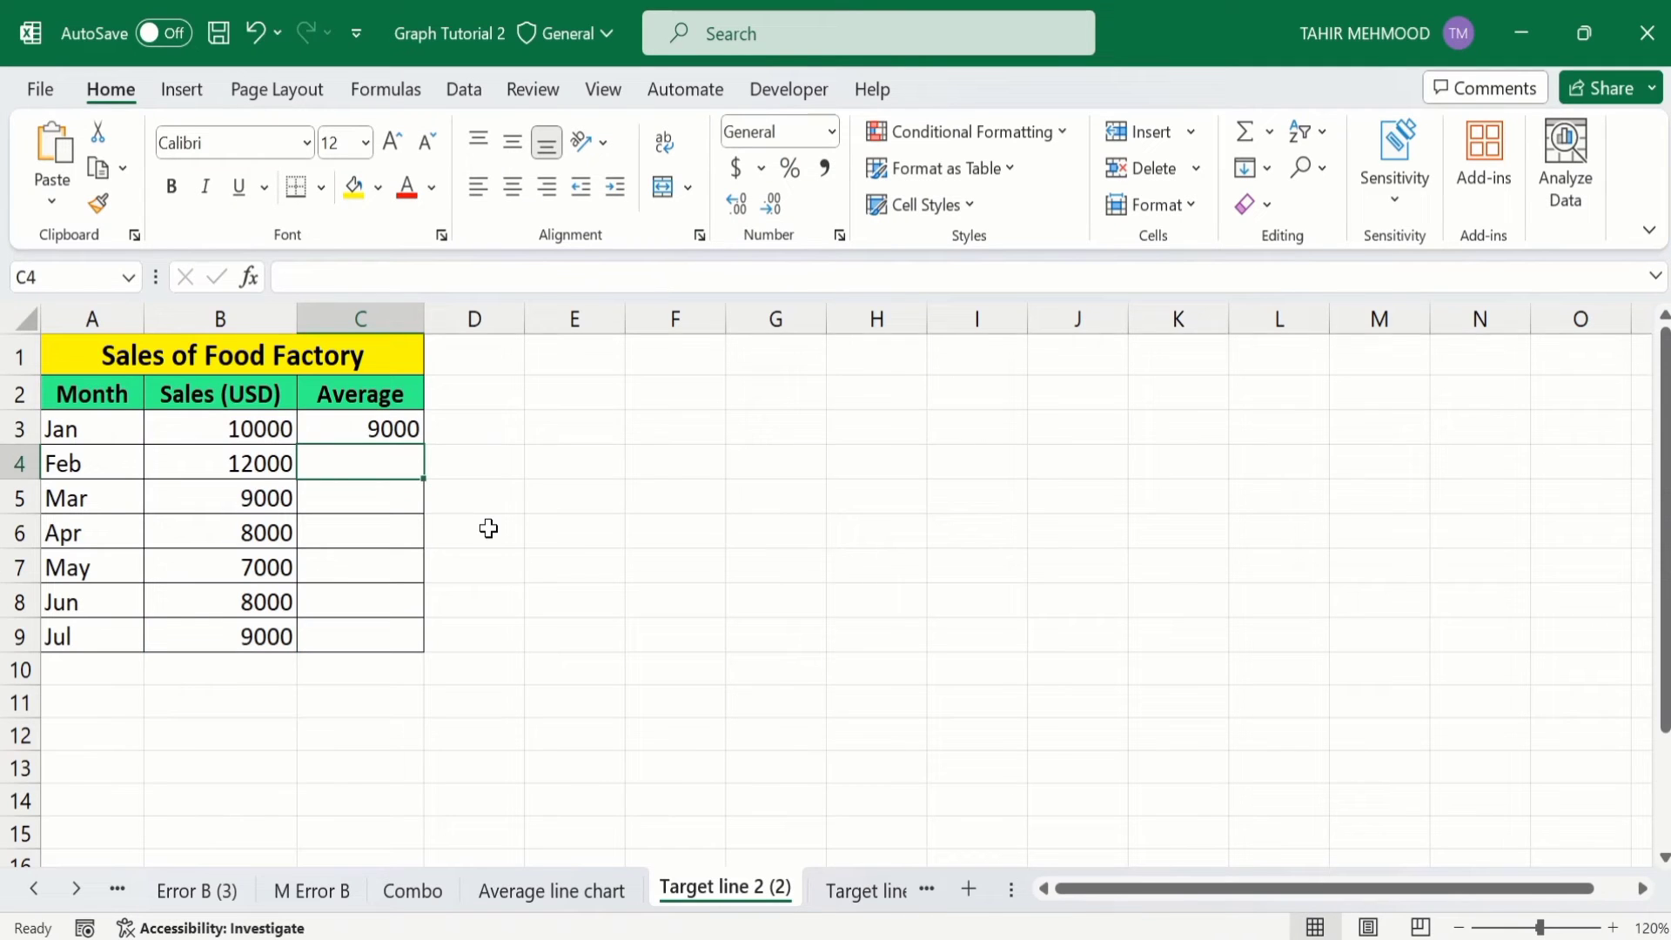
click(489, 487)
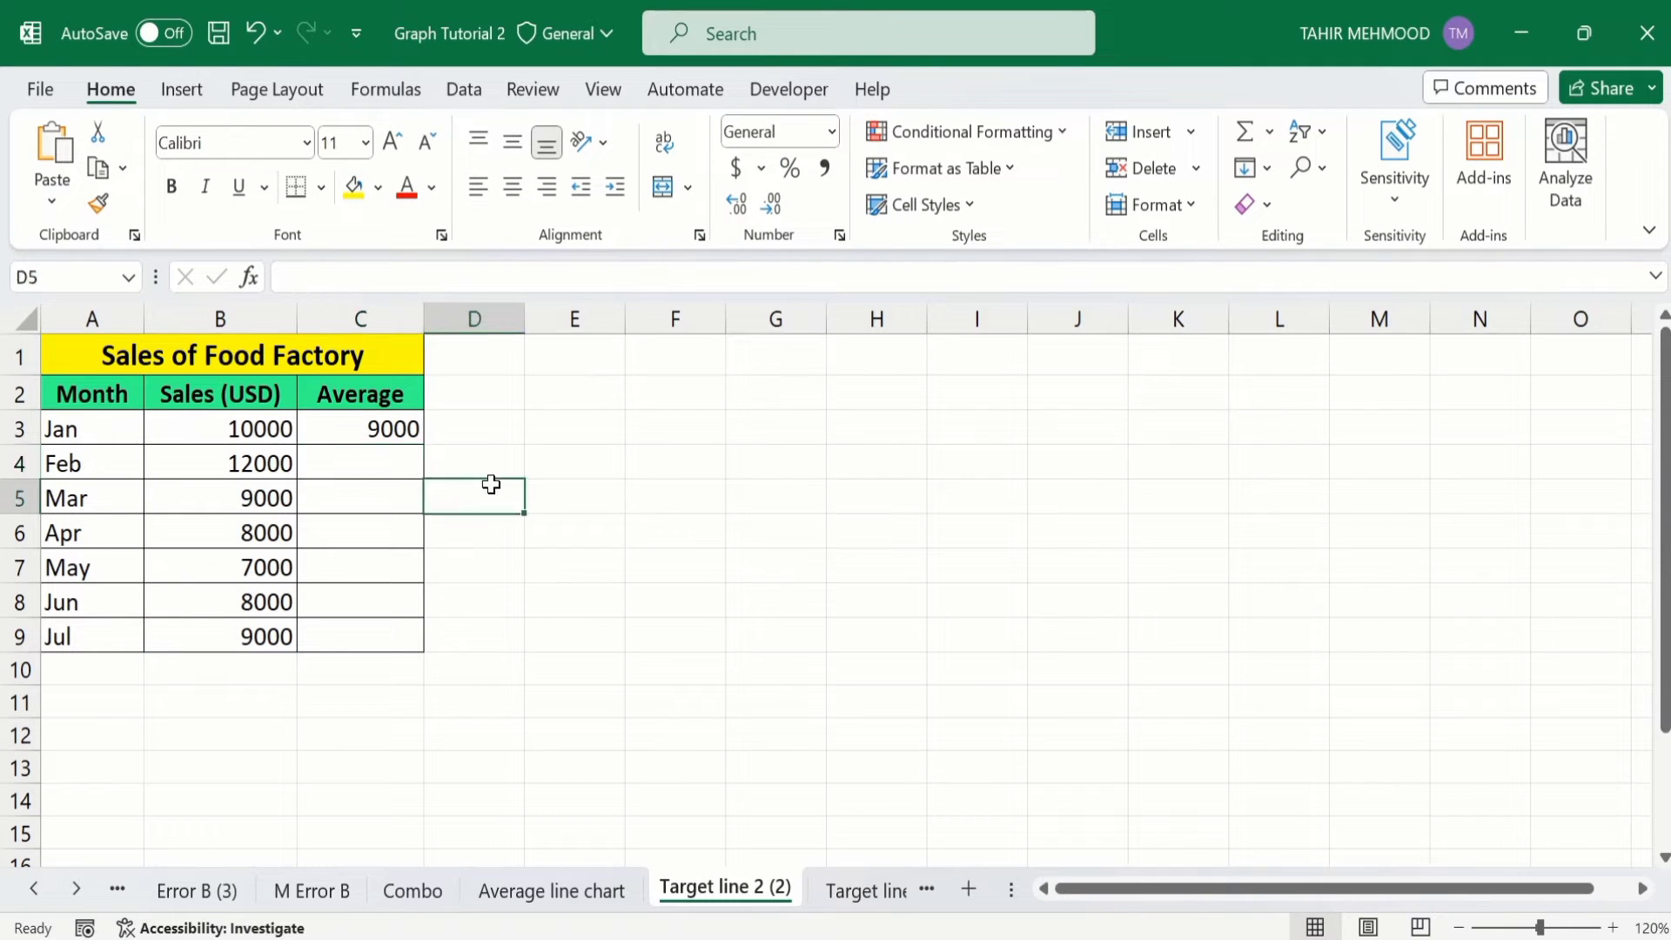
click(354, 434)
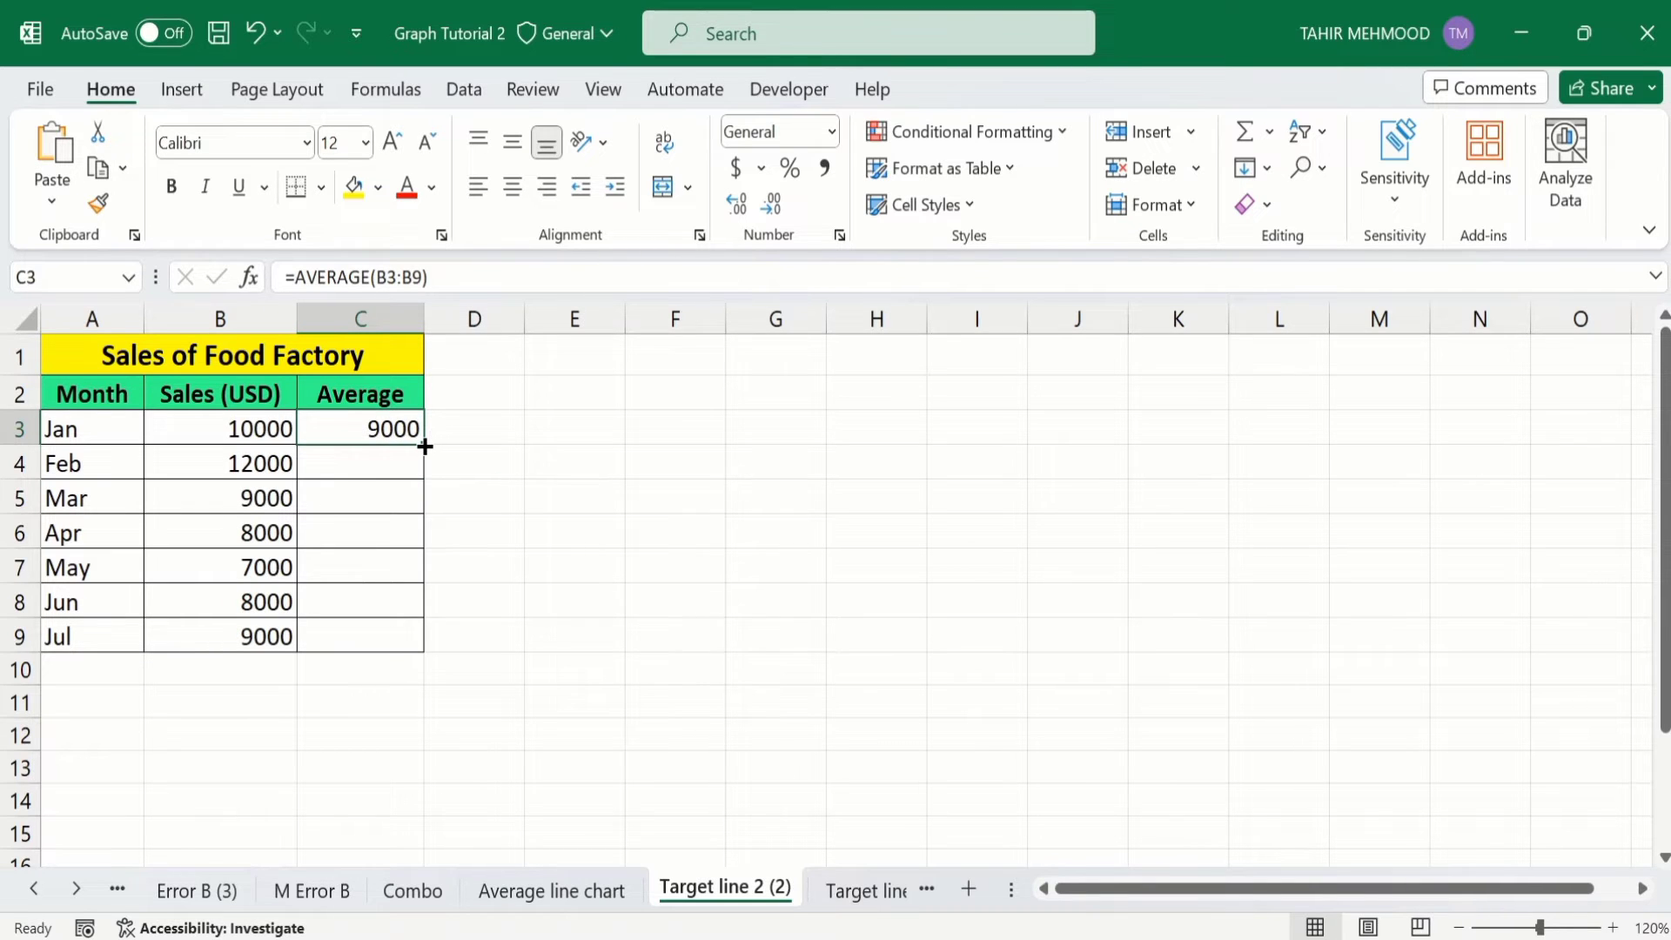
drag(424, 446, 422, 654)
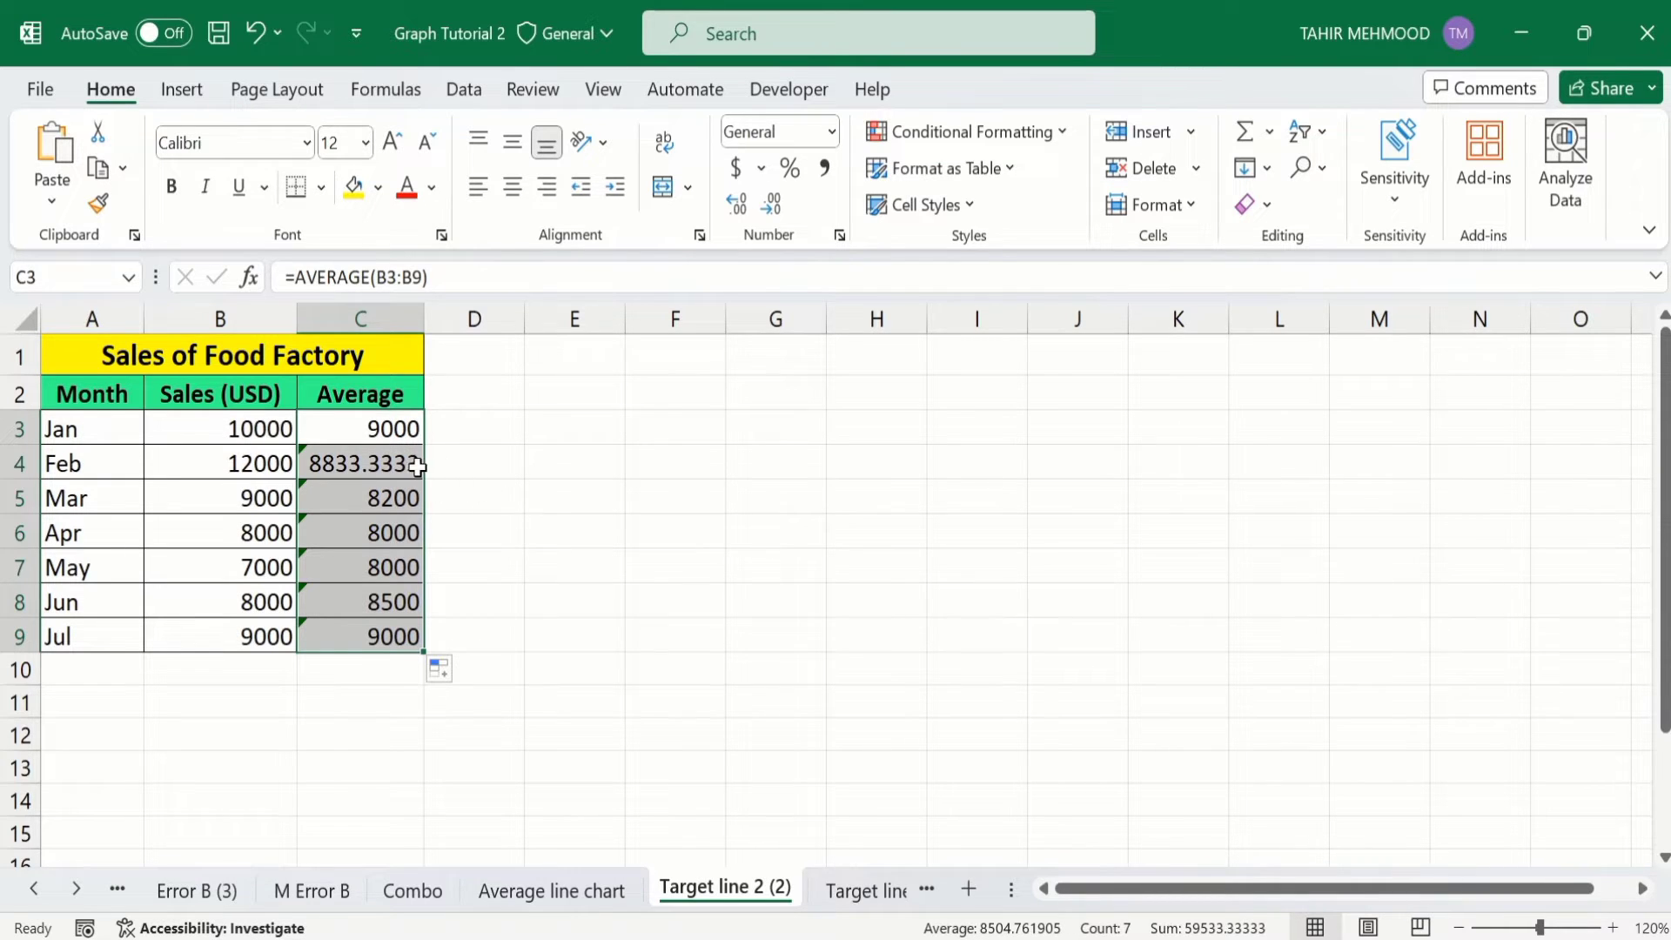
click(477, 602)
click(395, 644)
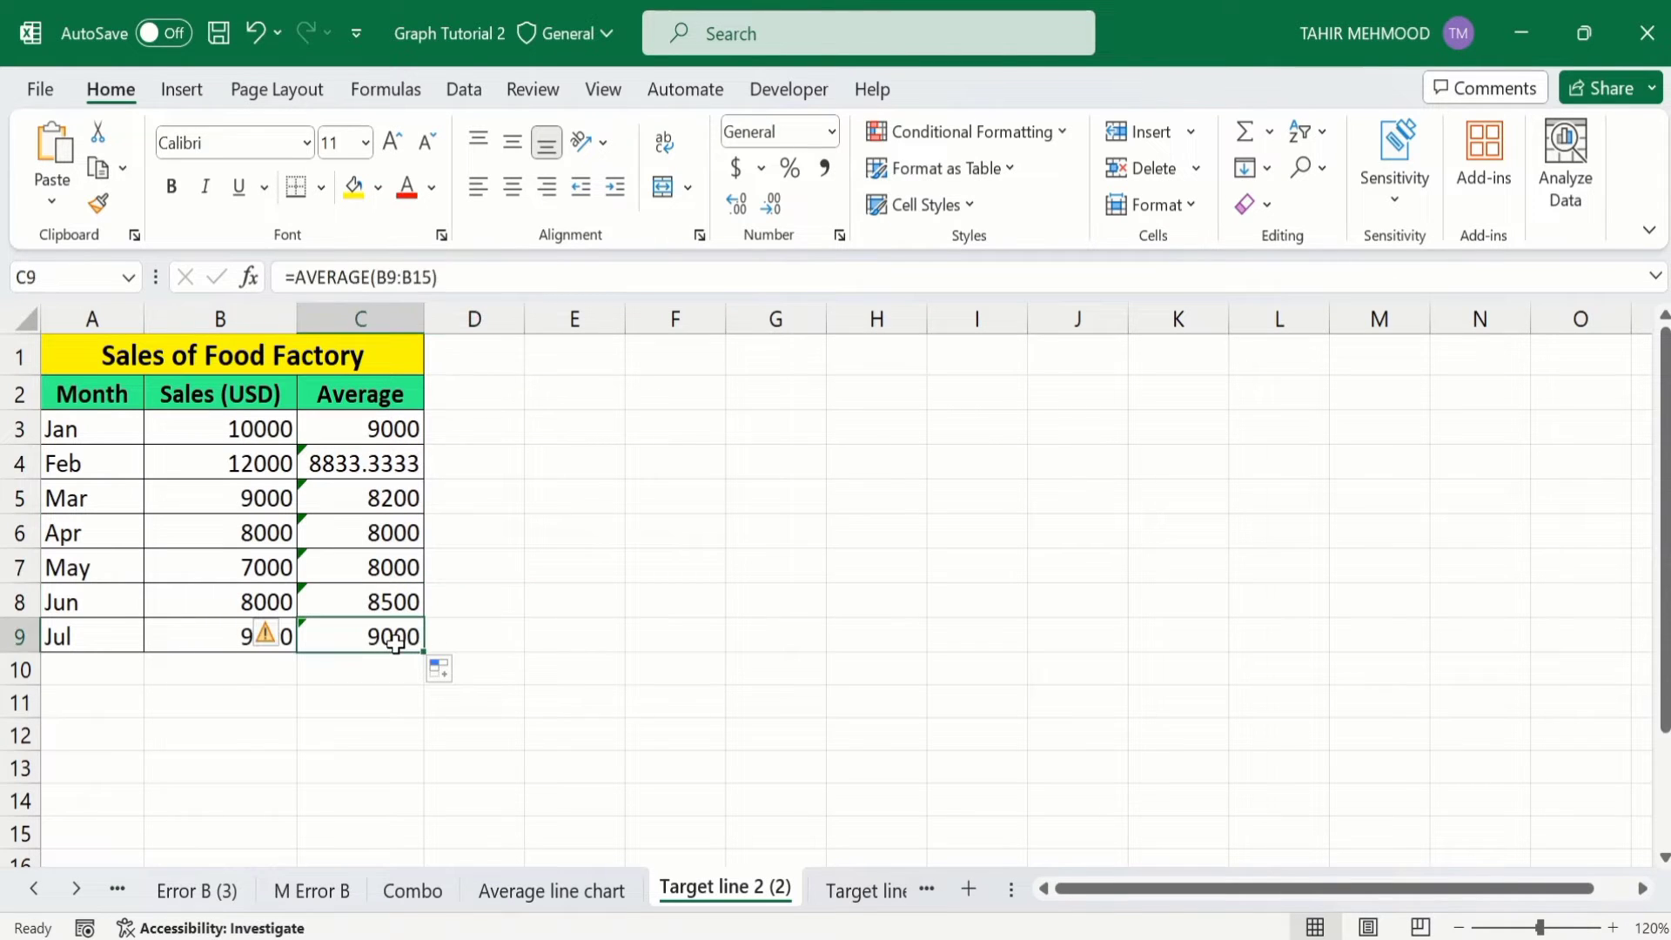
drag(392, 643, 392, 462)
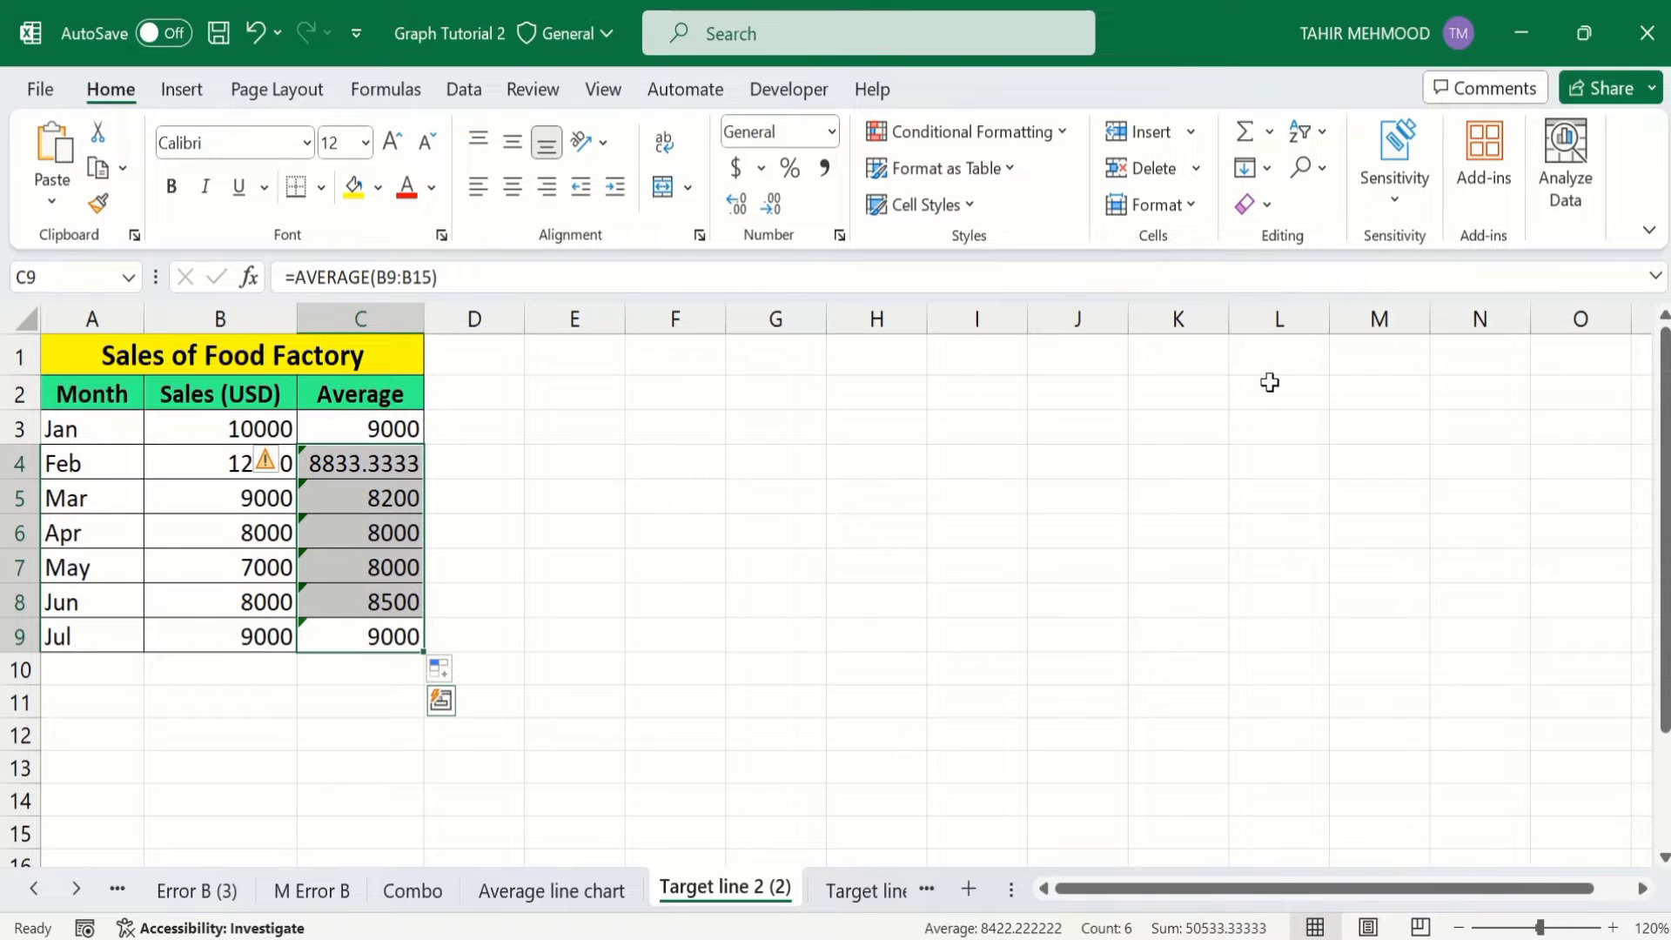
click(1269, 207)
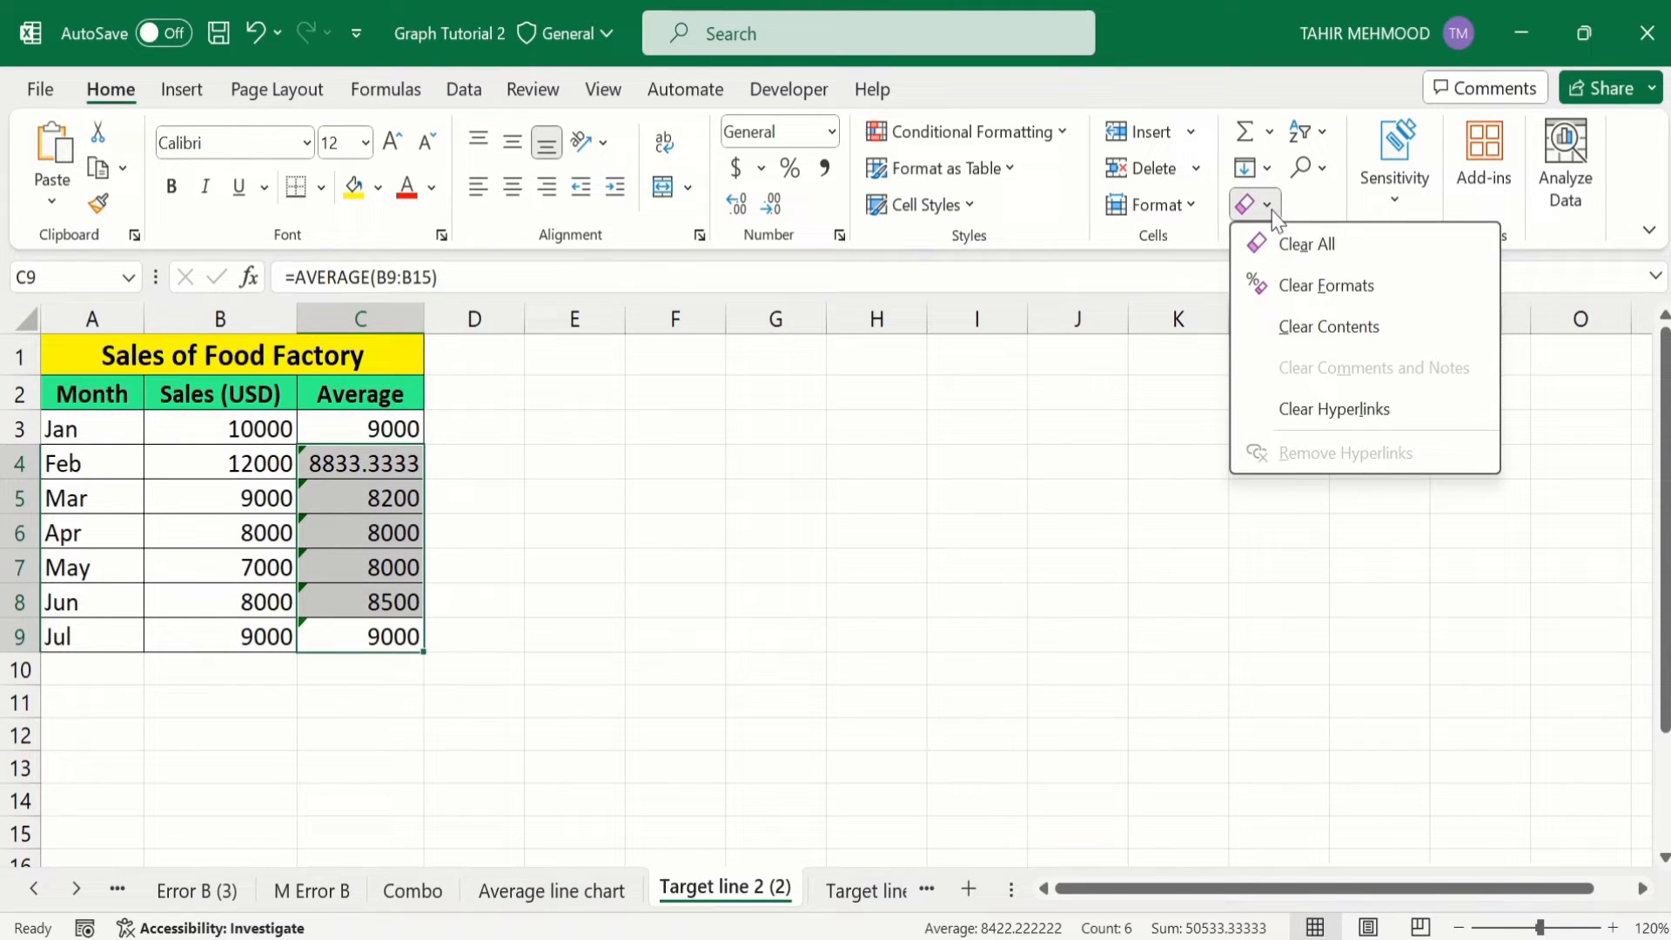
click(1309, 324)
click(374, 567)
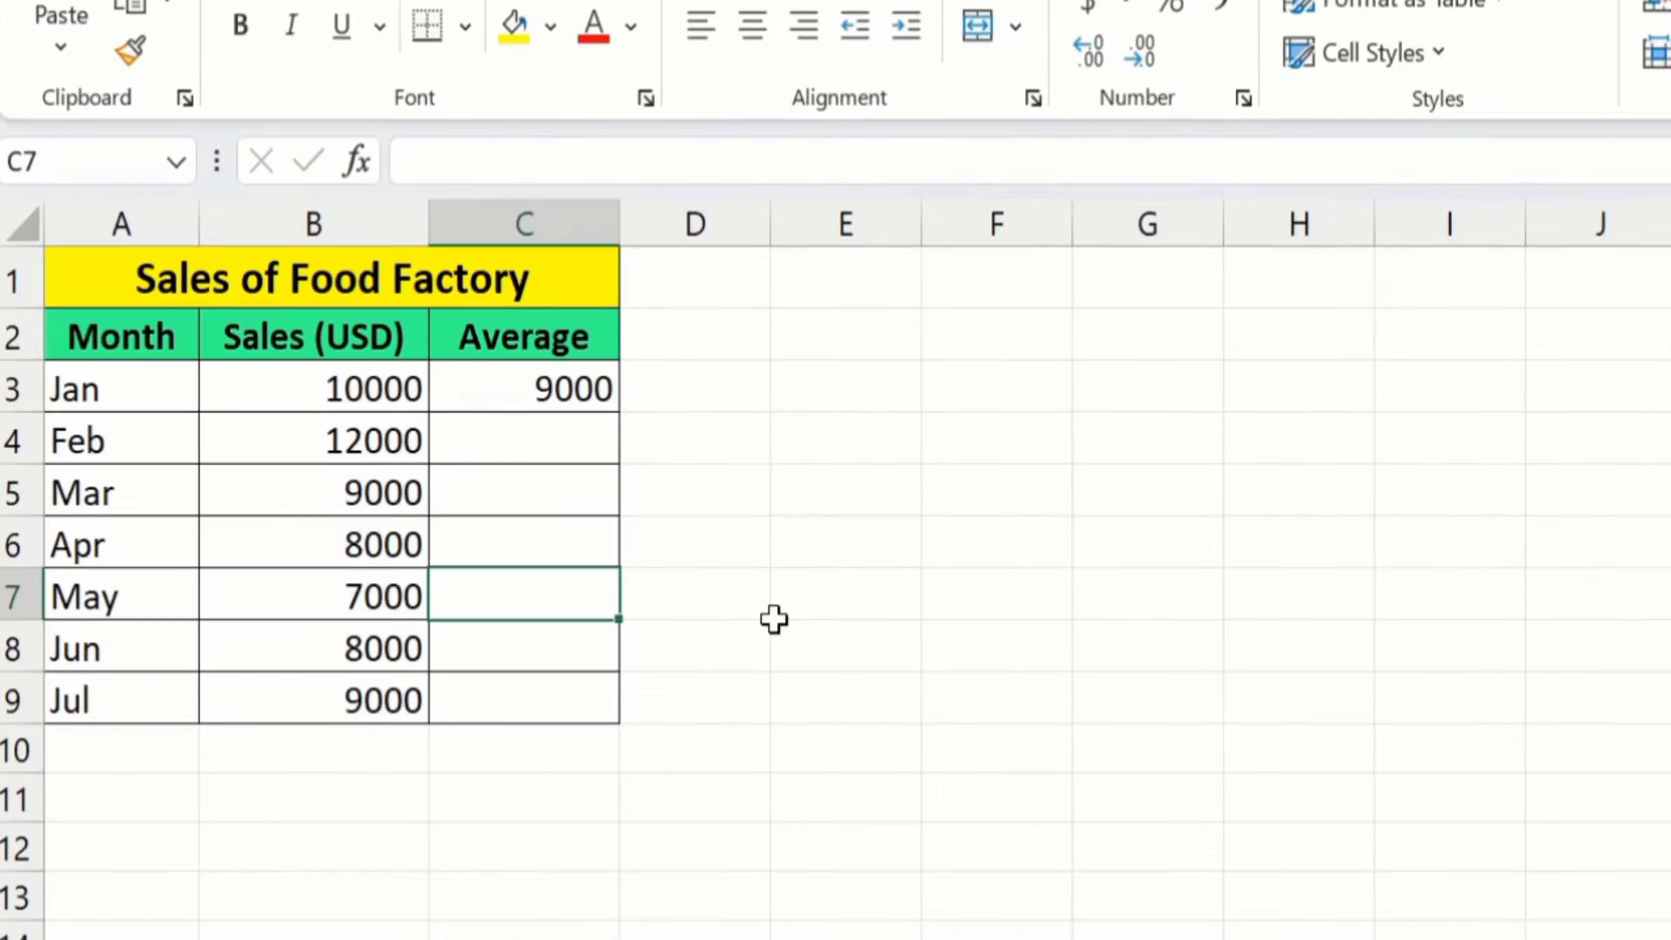
Make C3's formula use absolute references: =AVERAGE($B$3:$B$9)
double_click(570, 386)
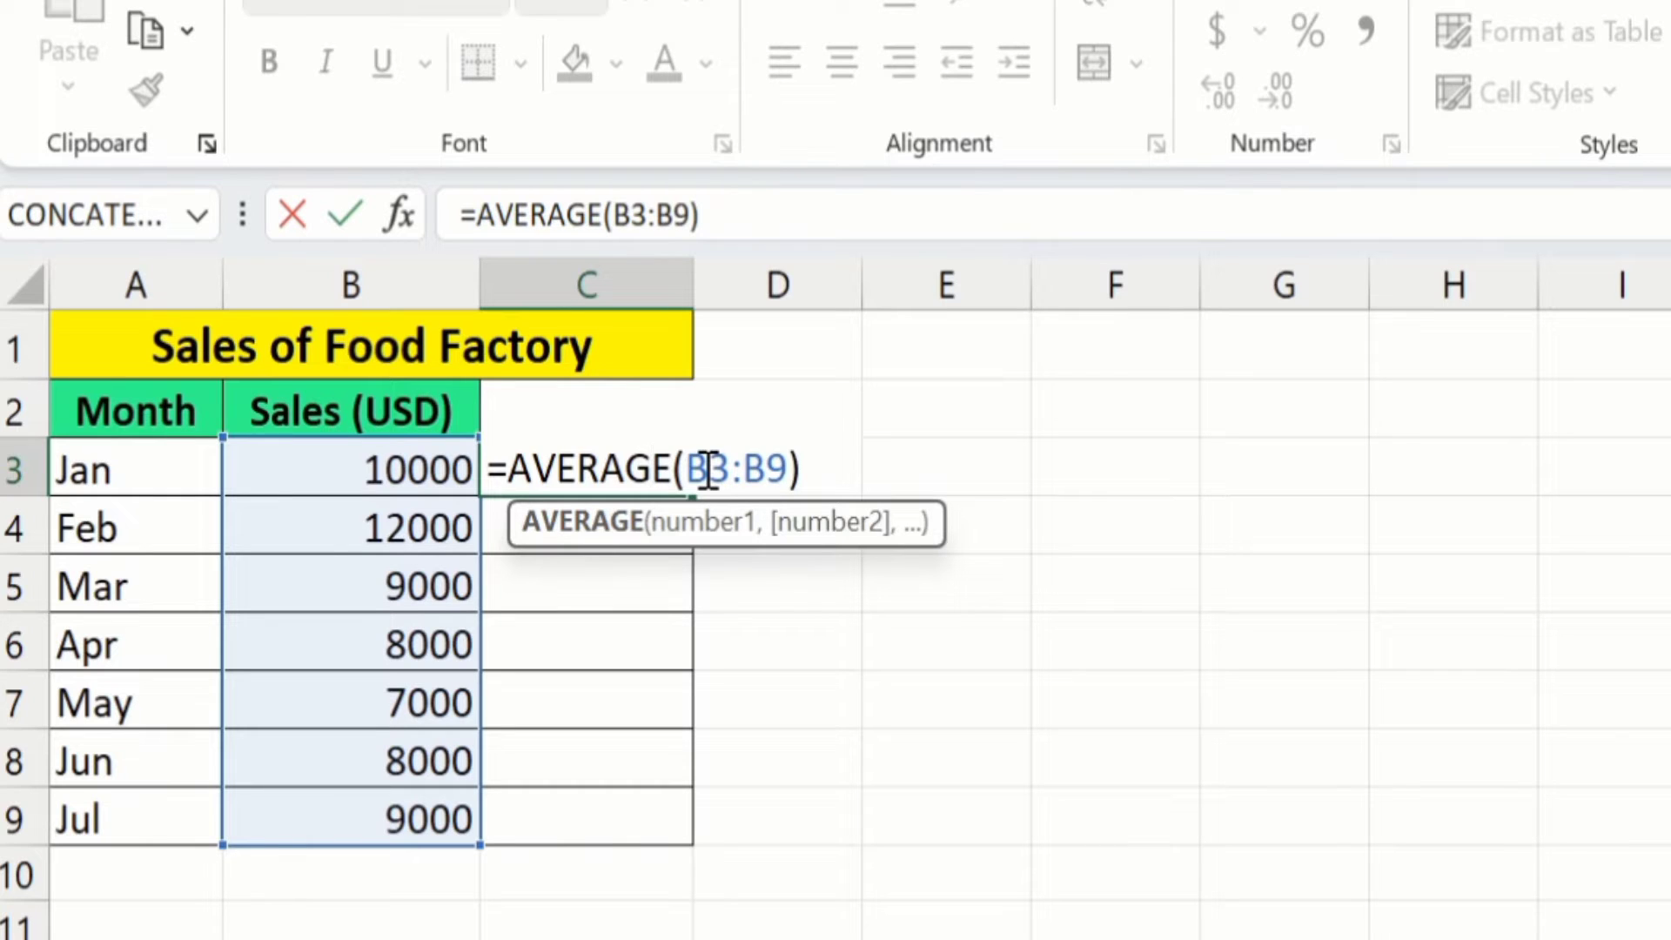
click(709, 470)
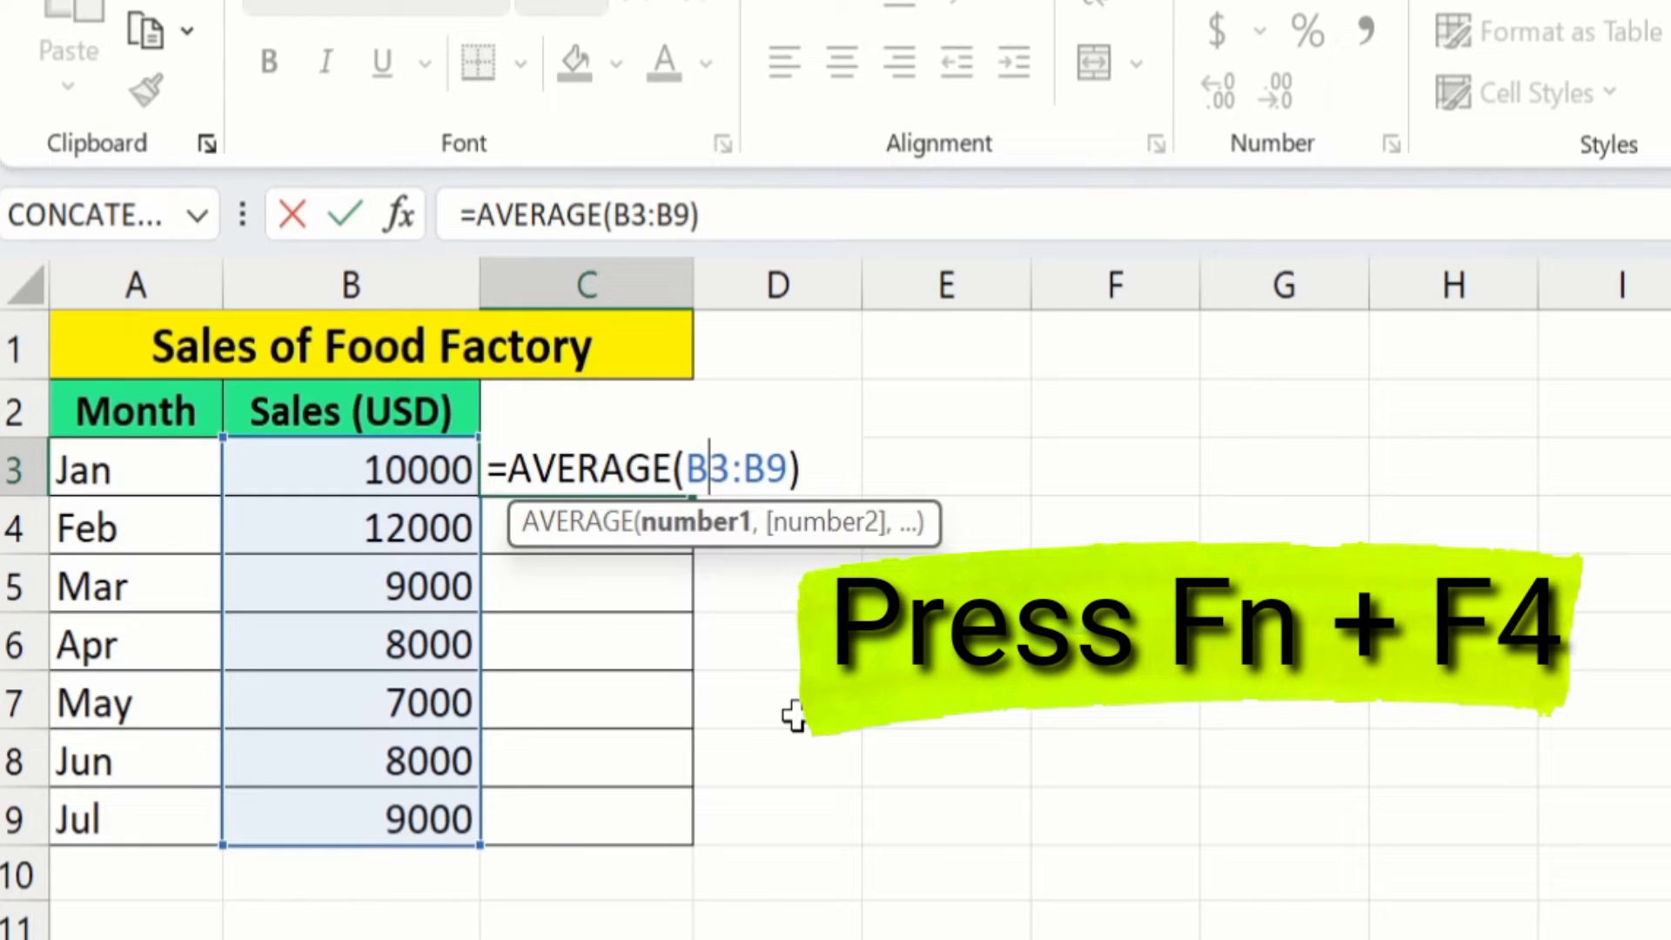
key(F4)
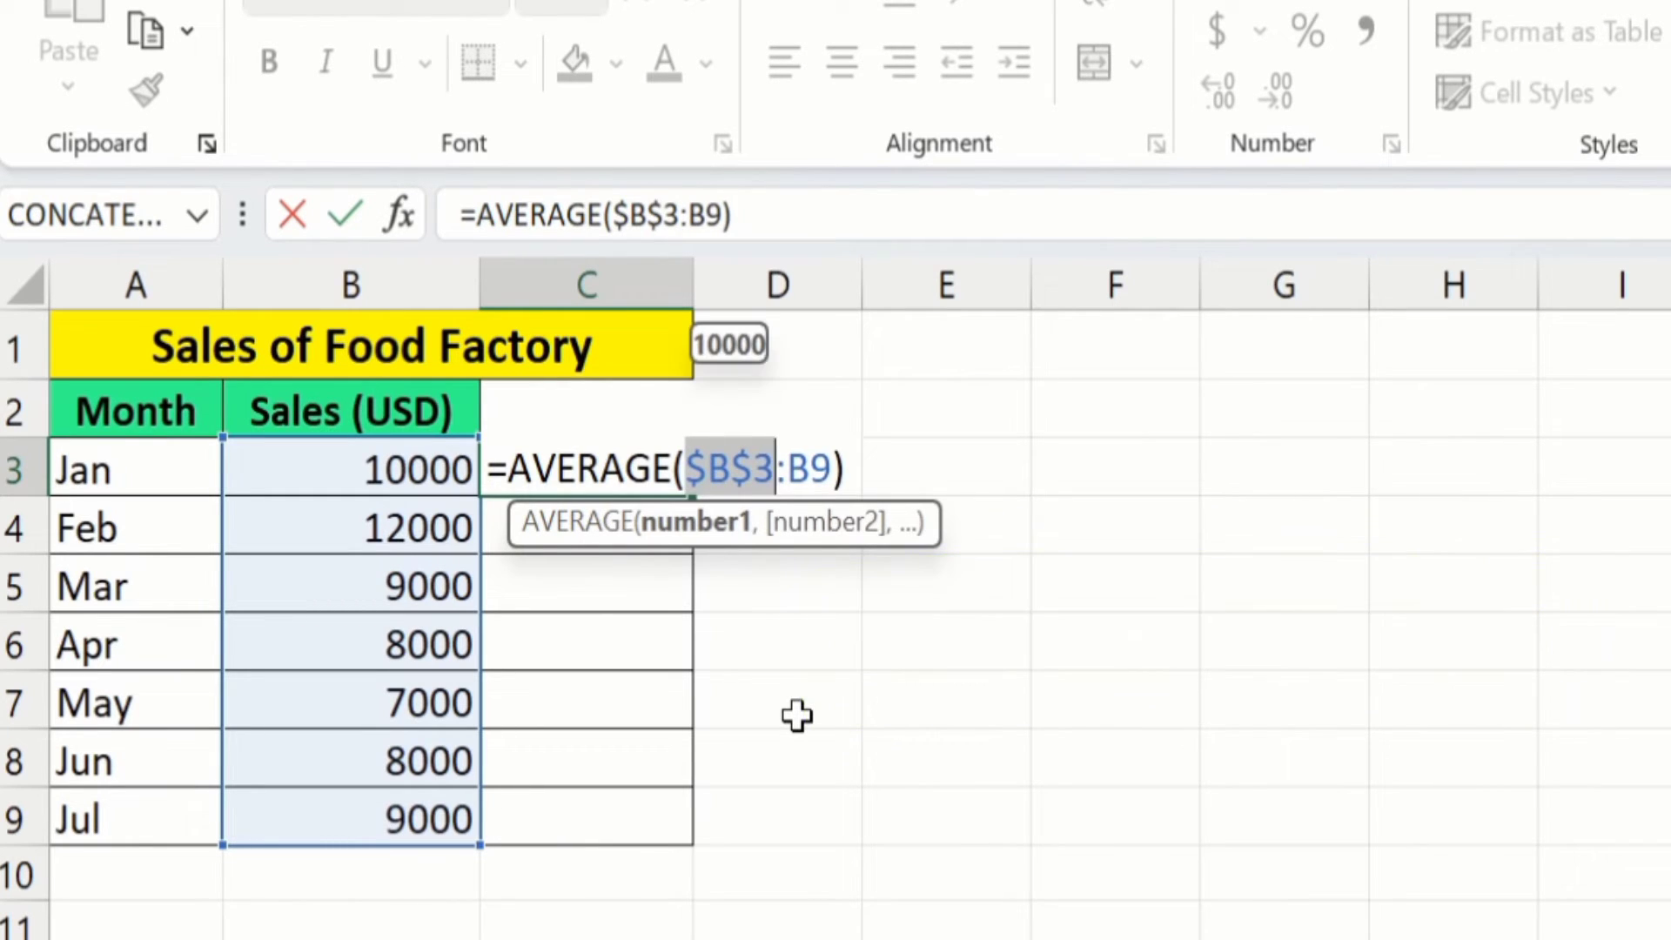
click(811, 470)
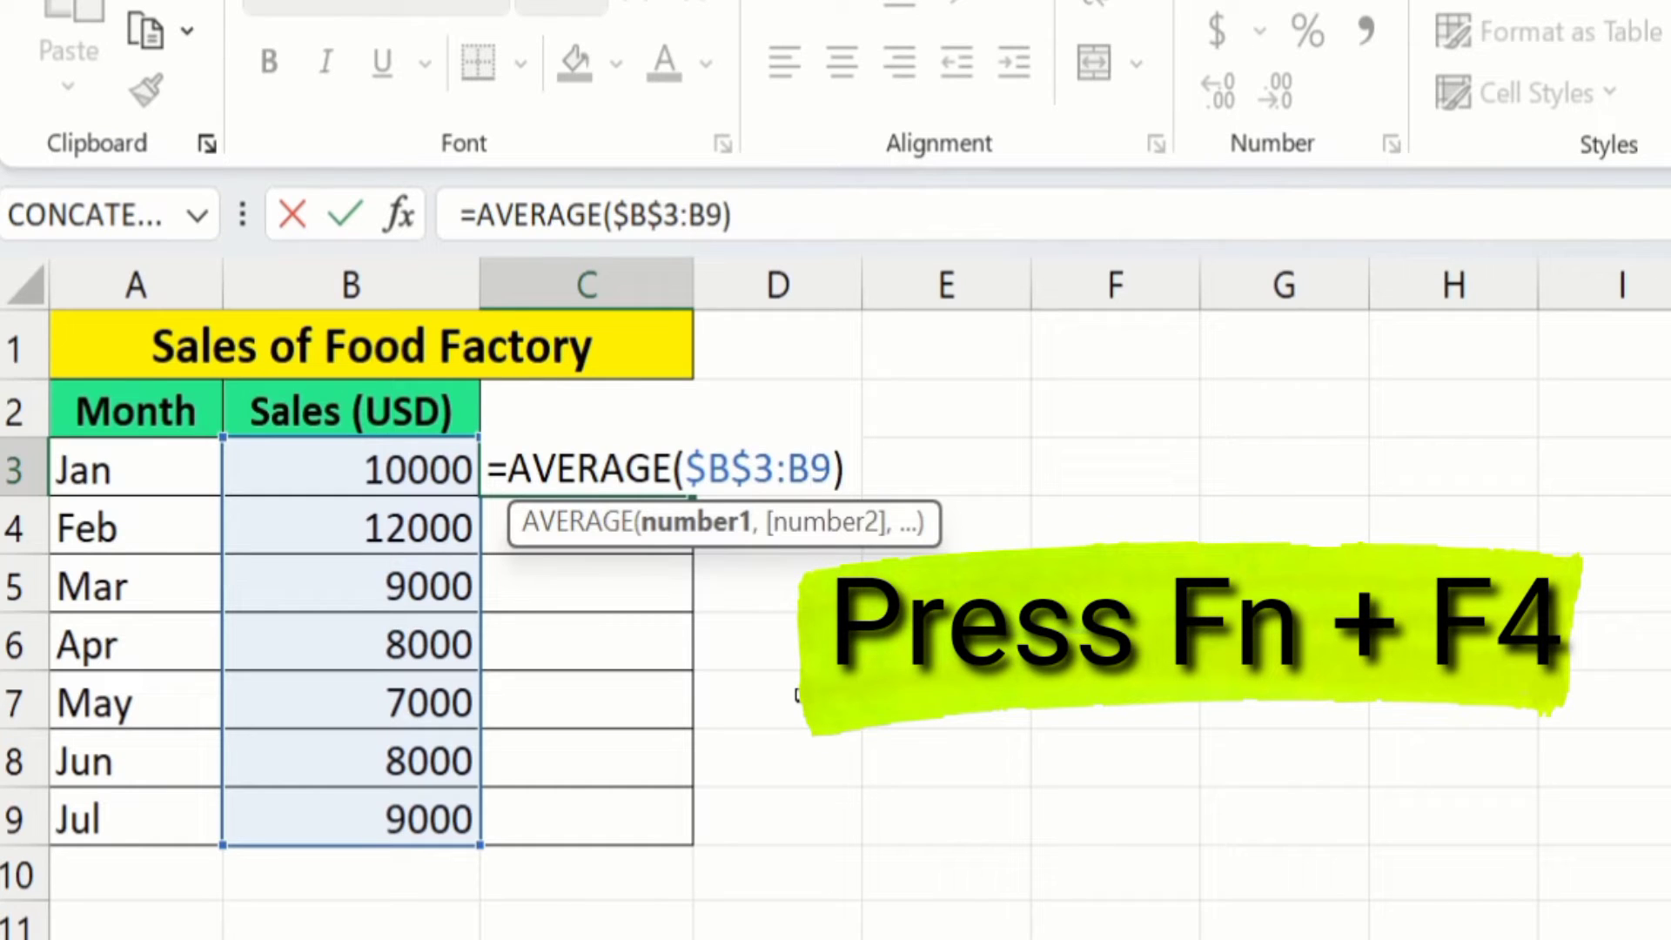
key(F4)
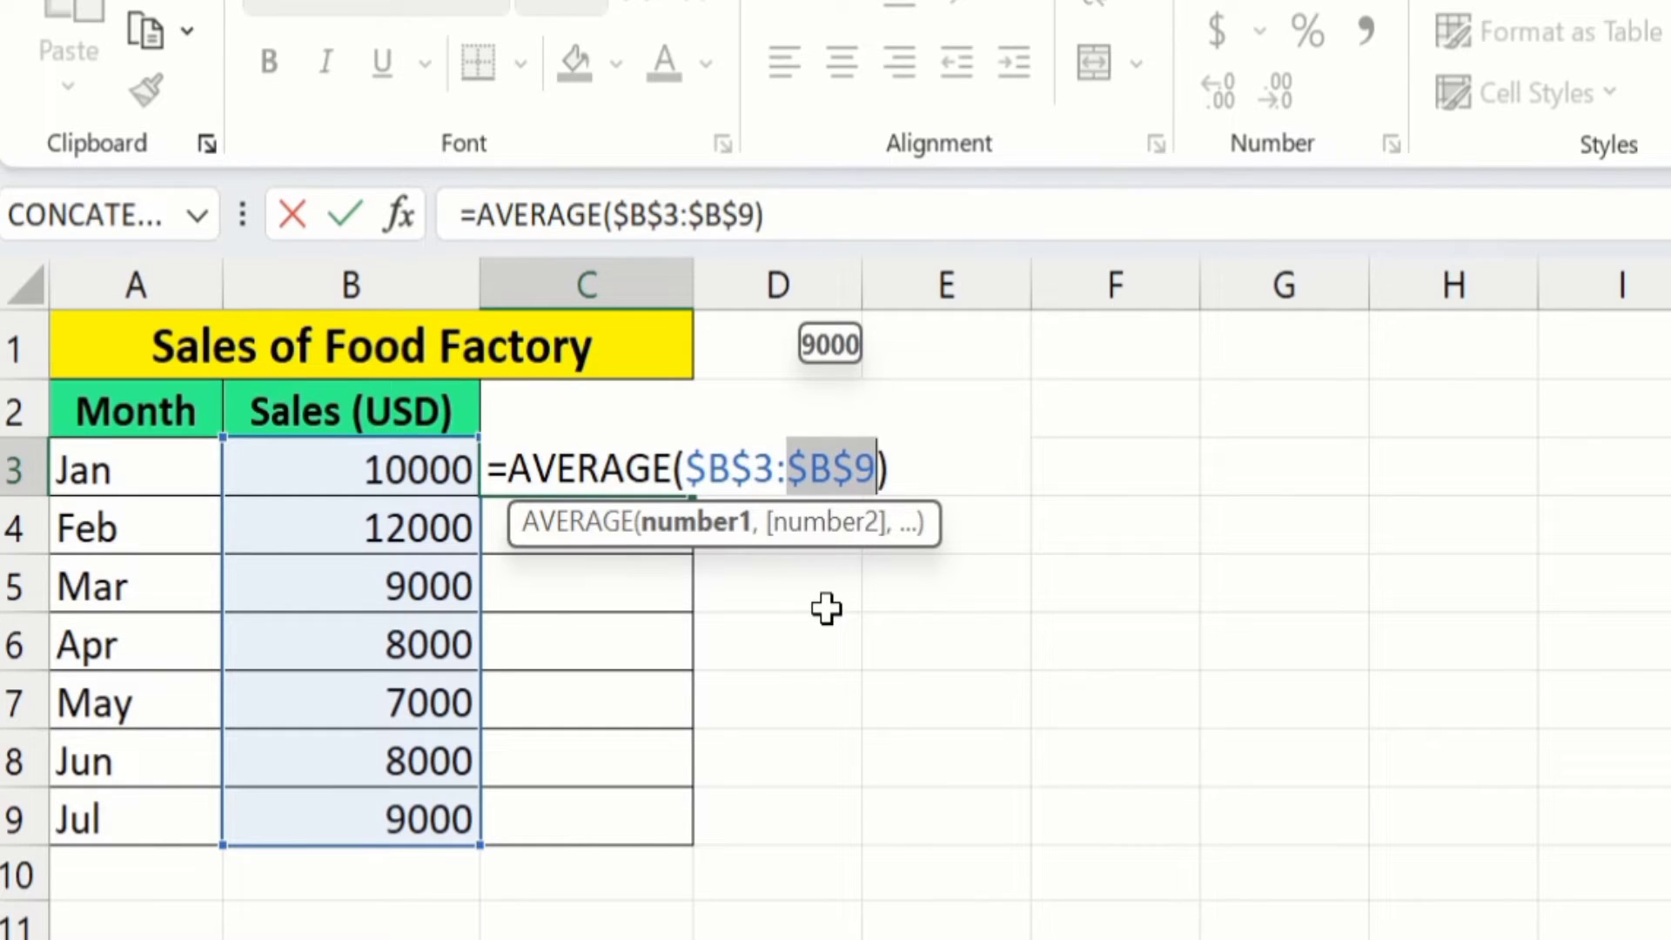
click(901, 467)
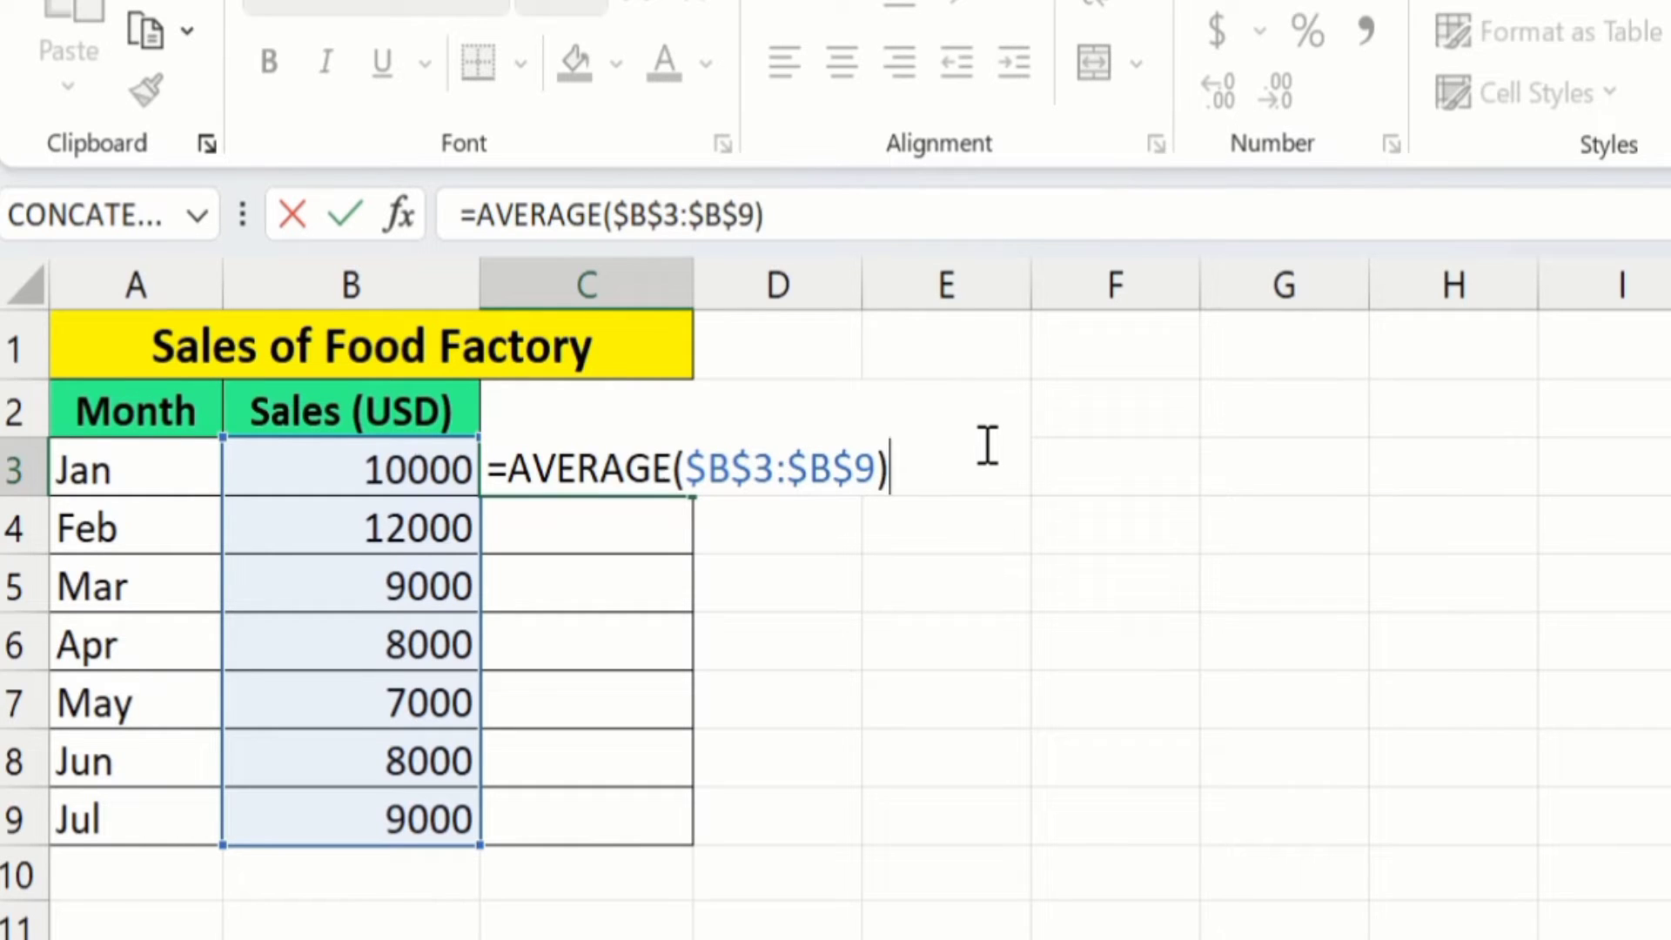
key(Return)
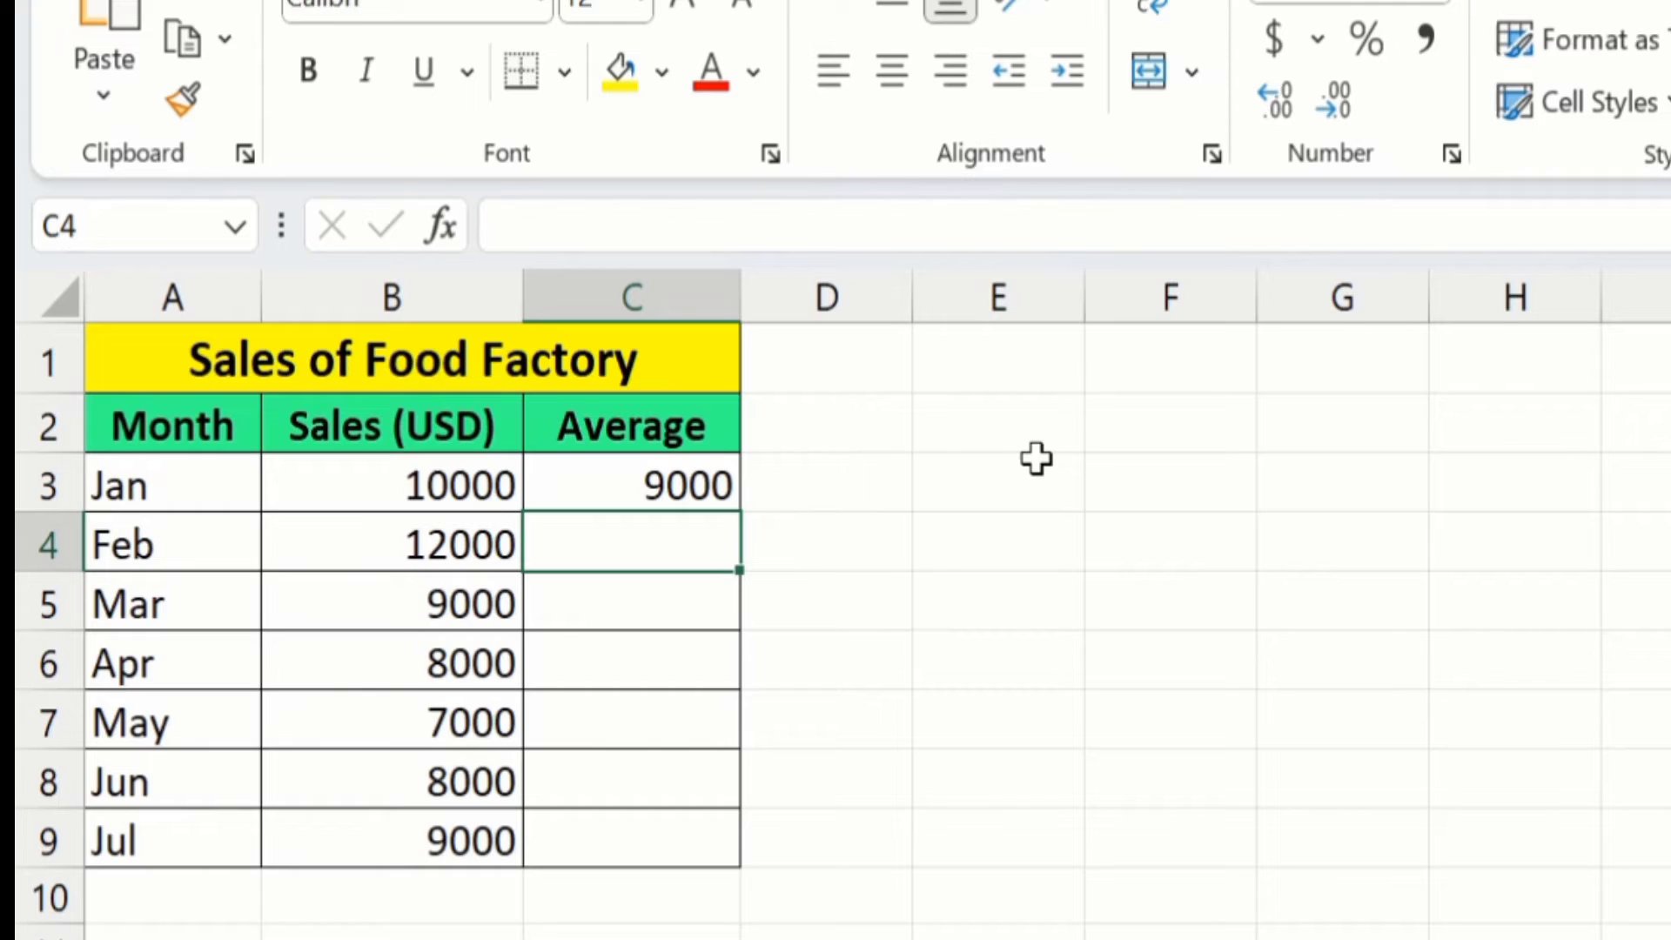
Fill C3's average formula down through C9 so every month shows 9000
click(701, 473)
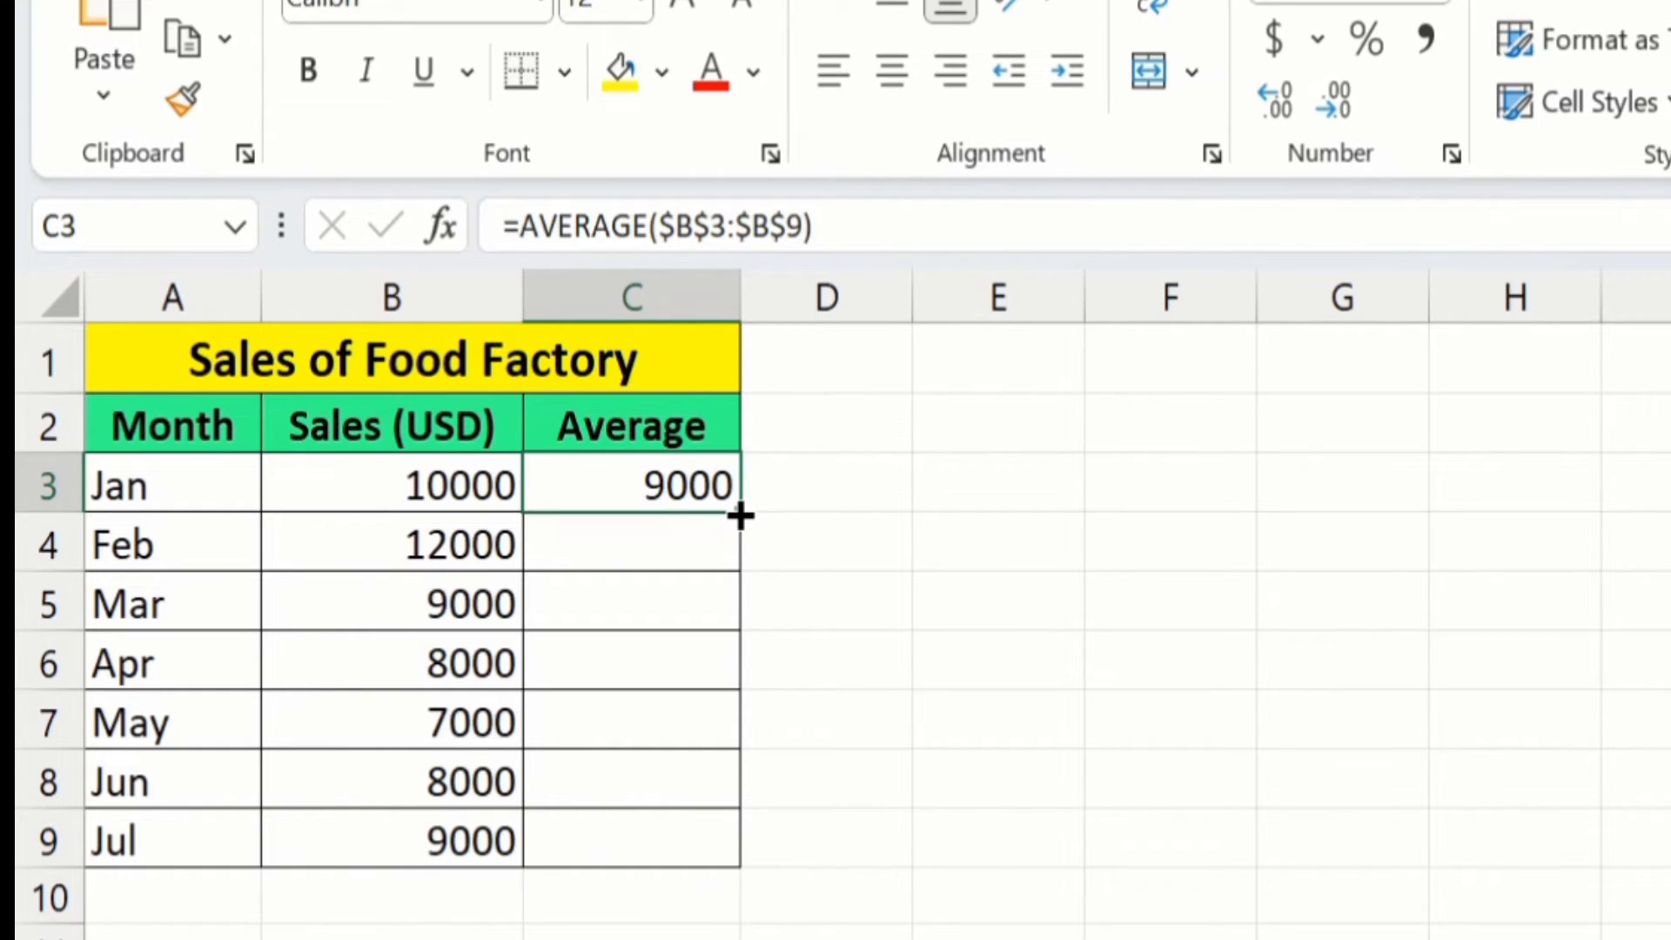
drag(740, 517, 727, 849)
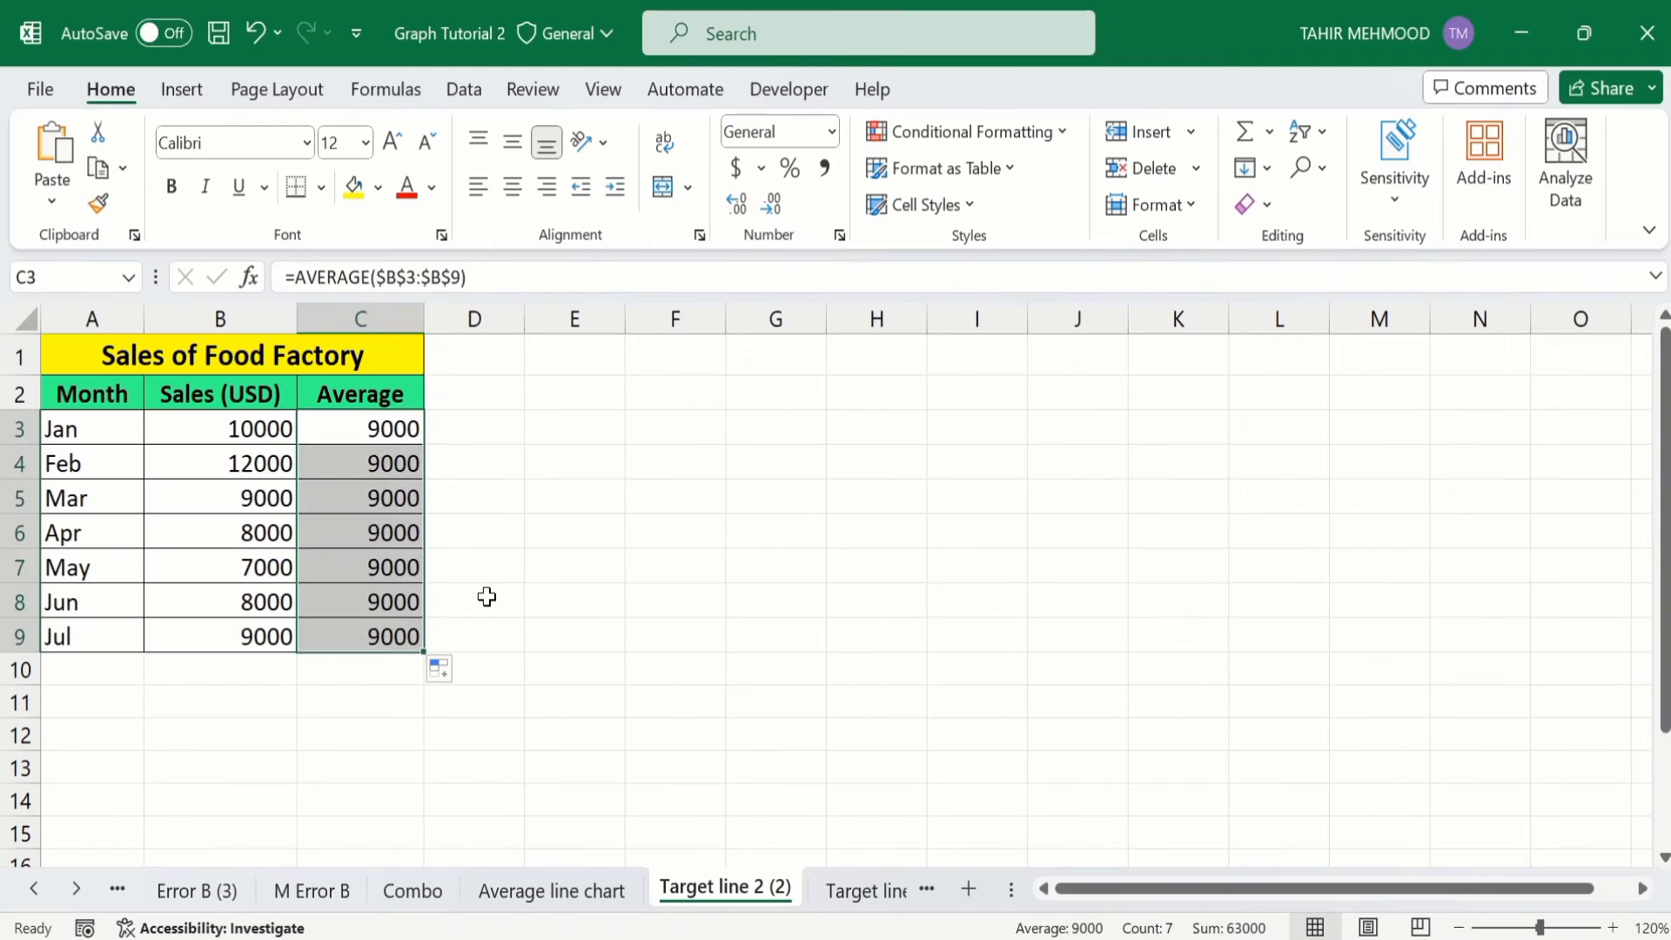
click(847, 772)
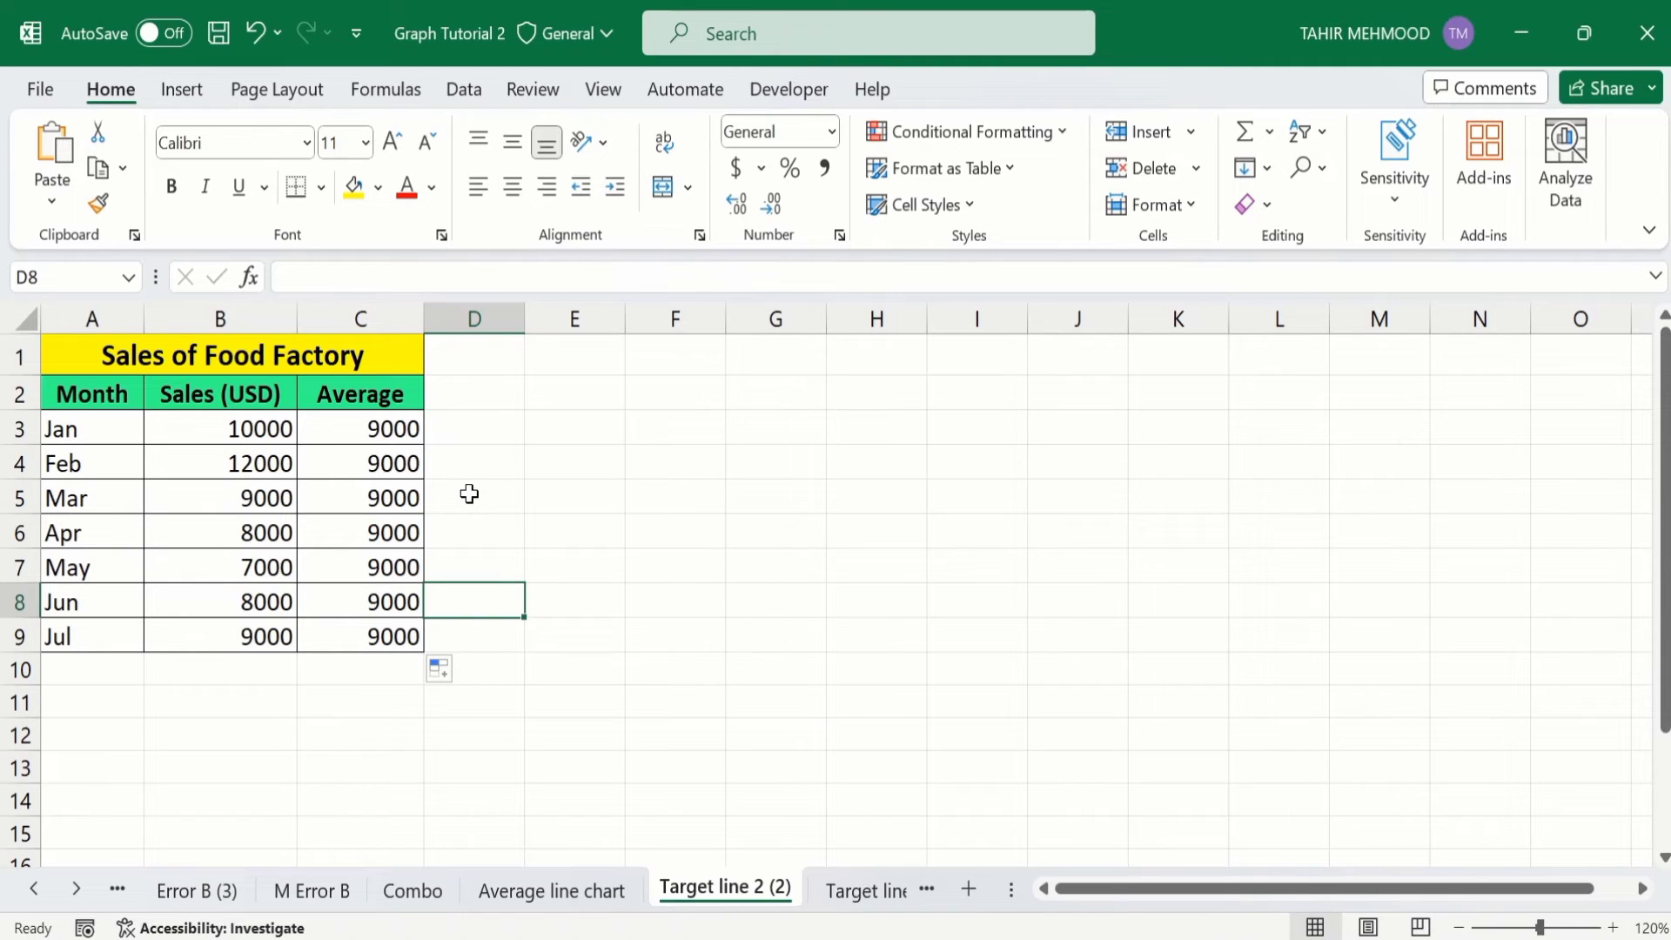
Insert a 2-D Clustered Column chart of the month and sales data A2:B9
click(267, 638)
drag(267, 637, 118, 439)
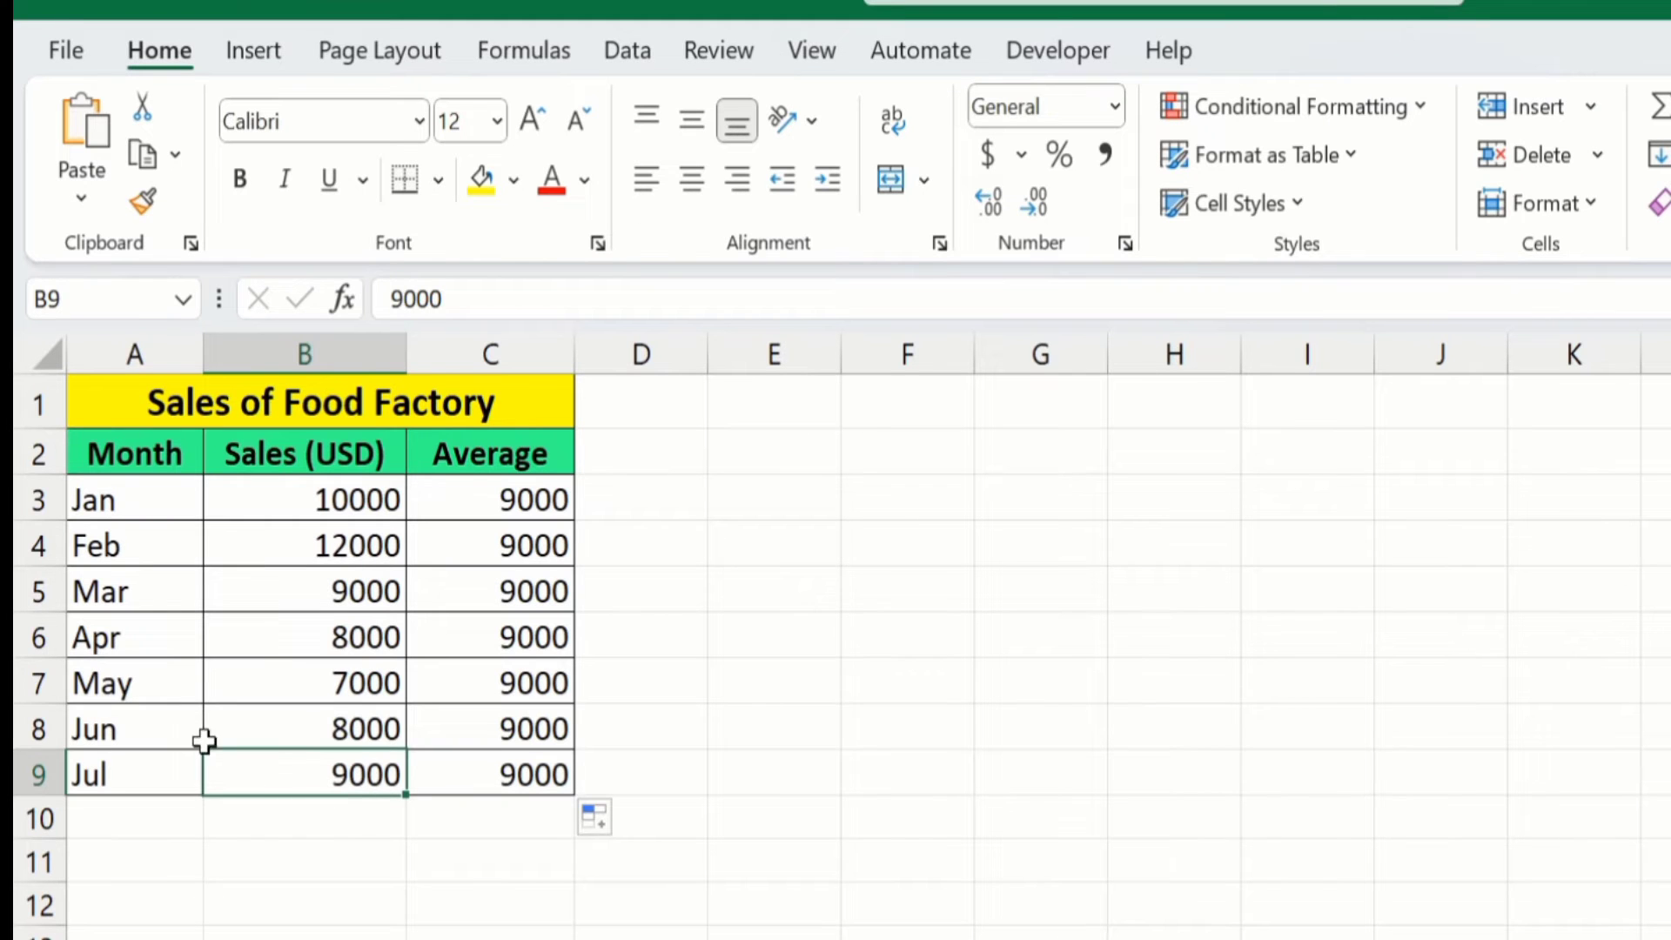
drag(170, 515, 168, 466)
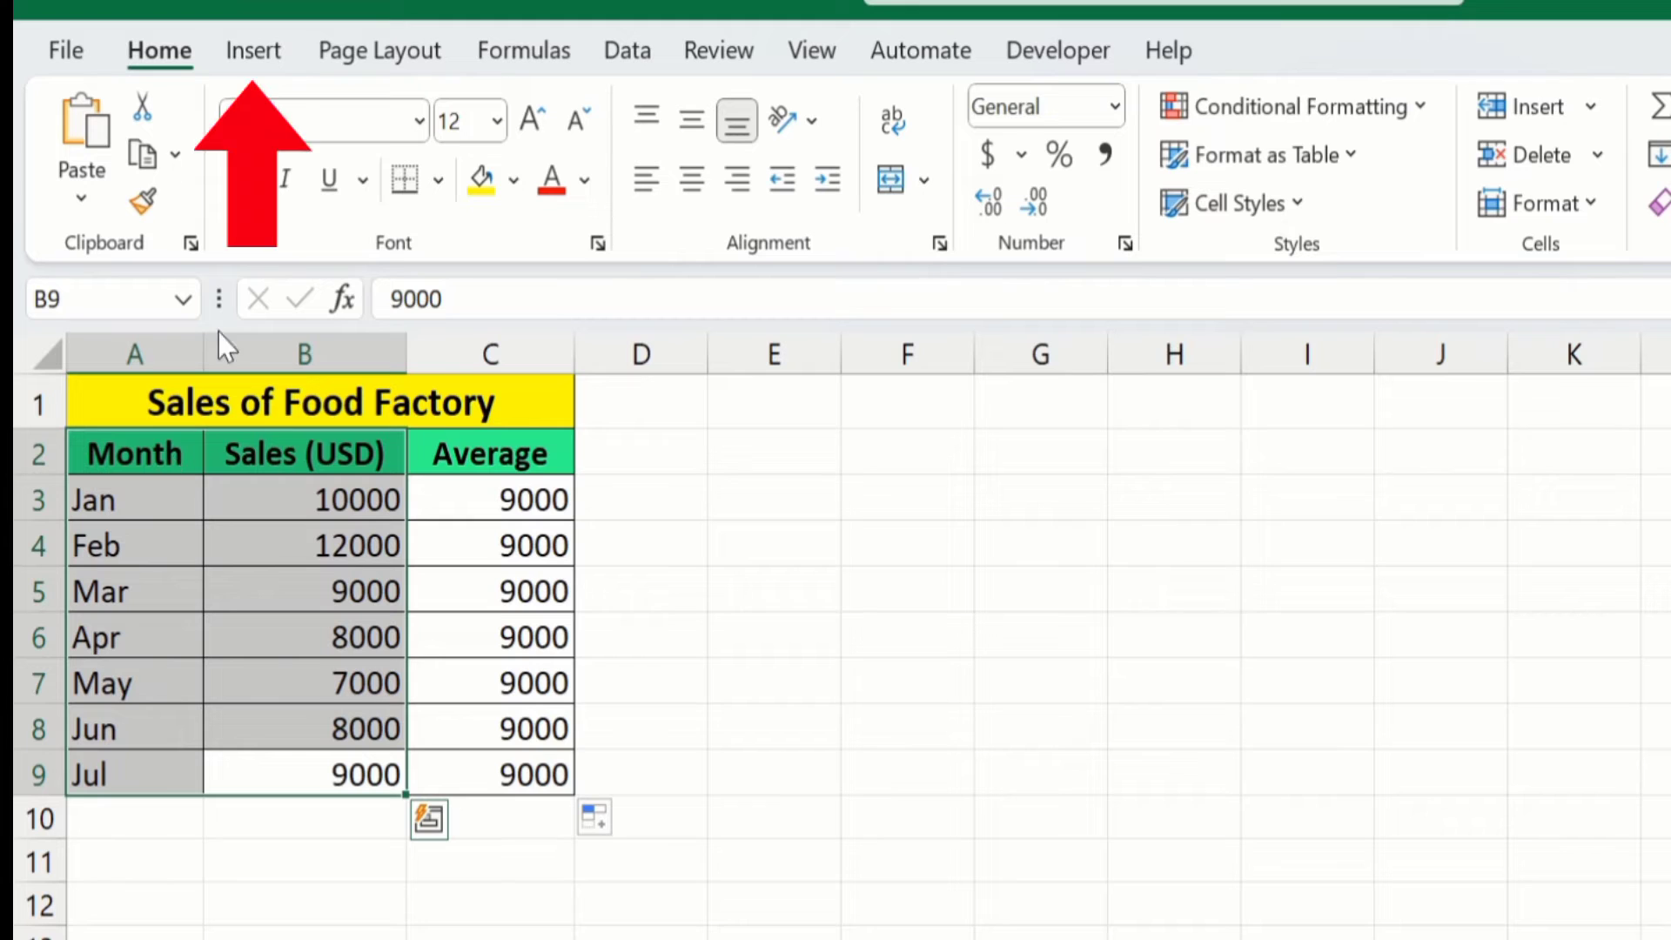
click(255, 50)
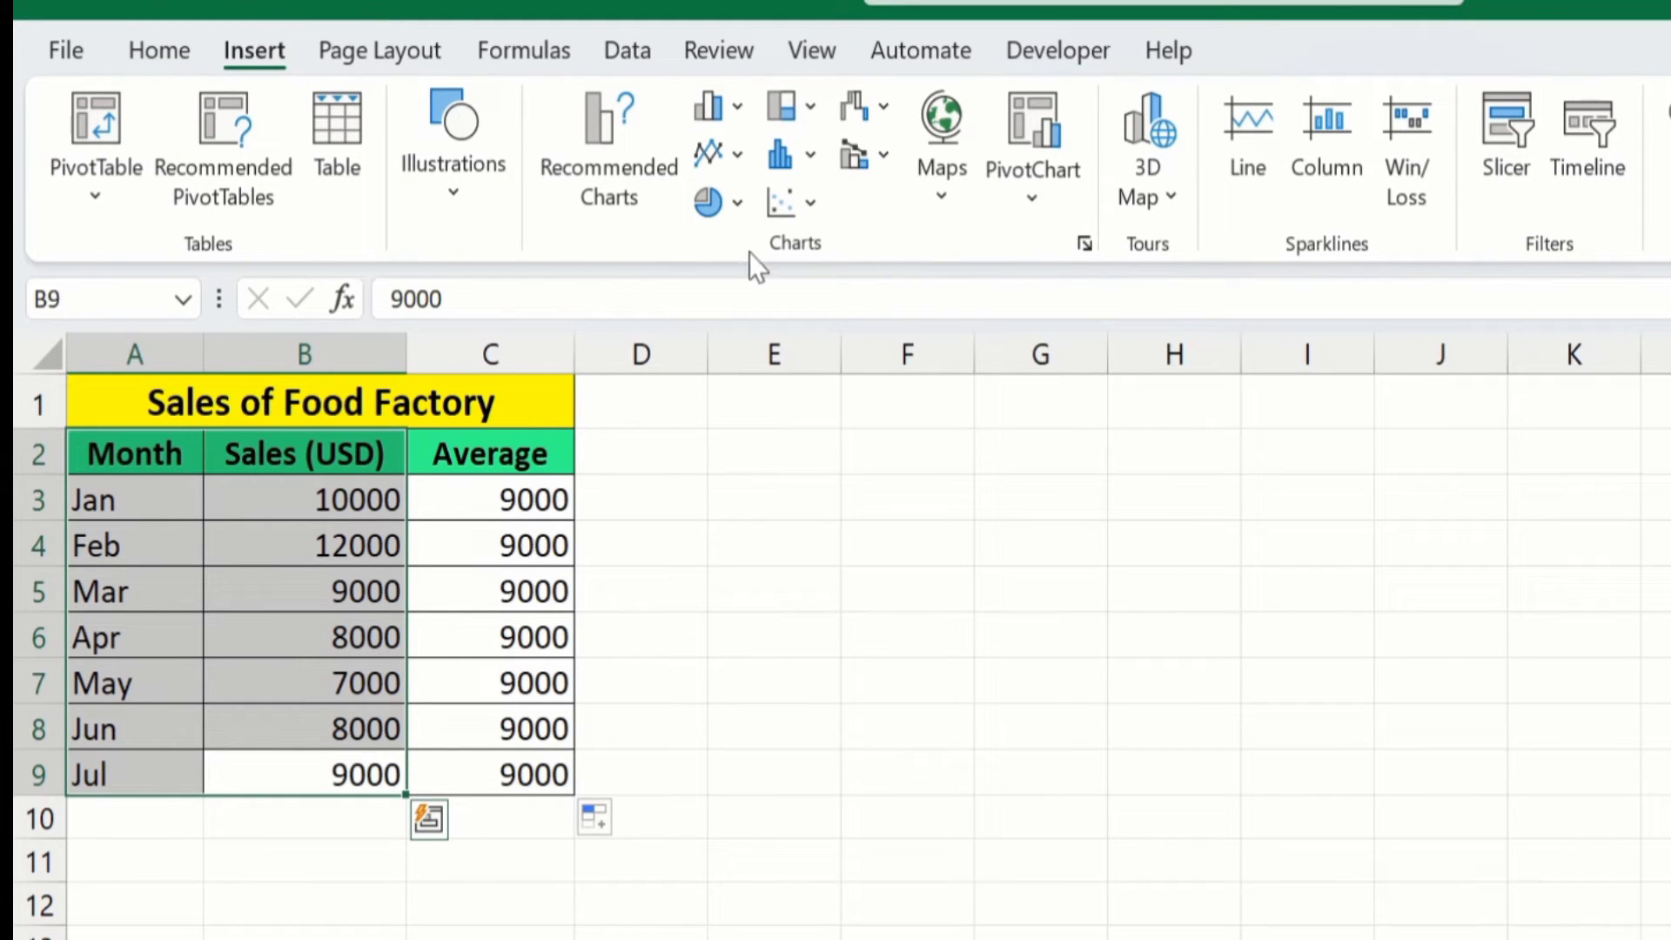
click(739, 101)
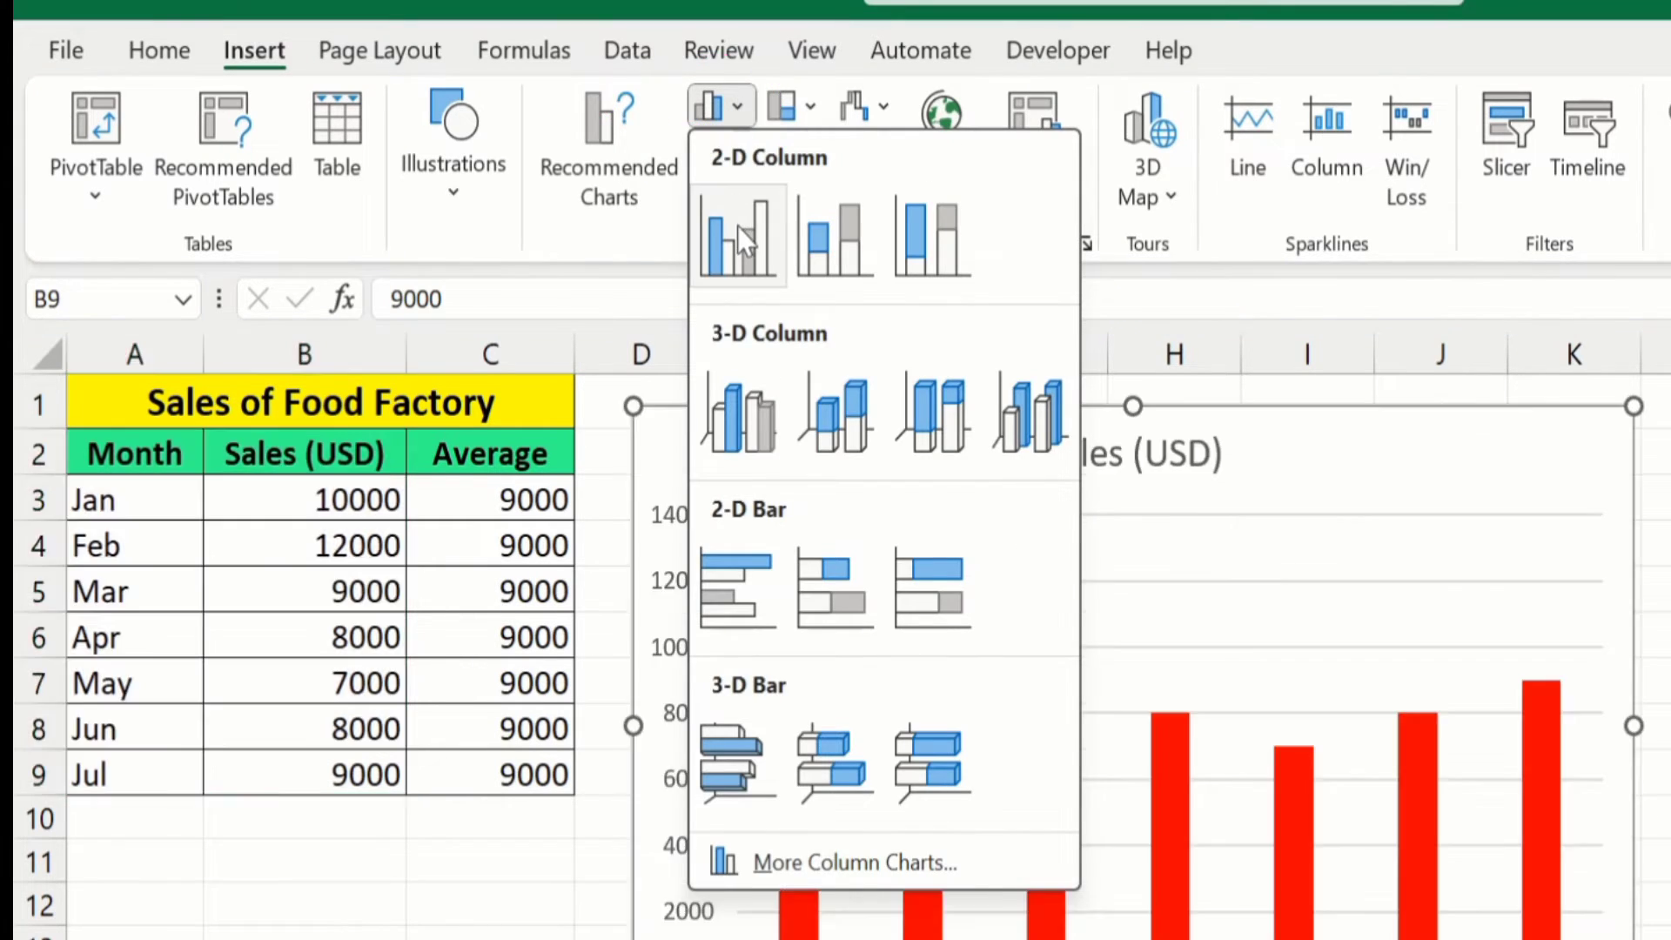
click(737, 228)
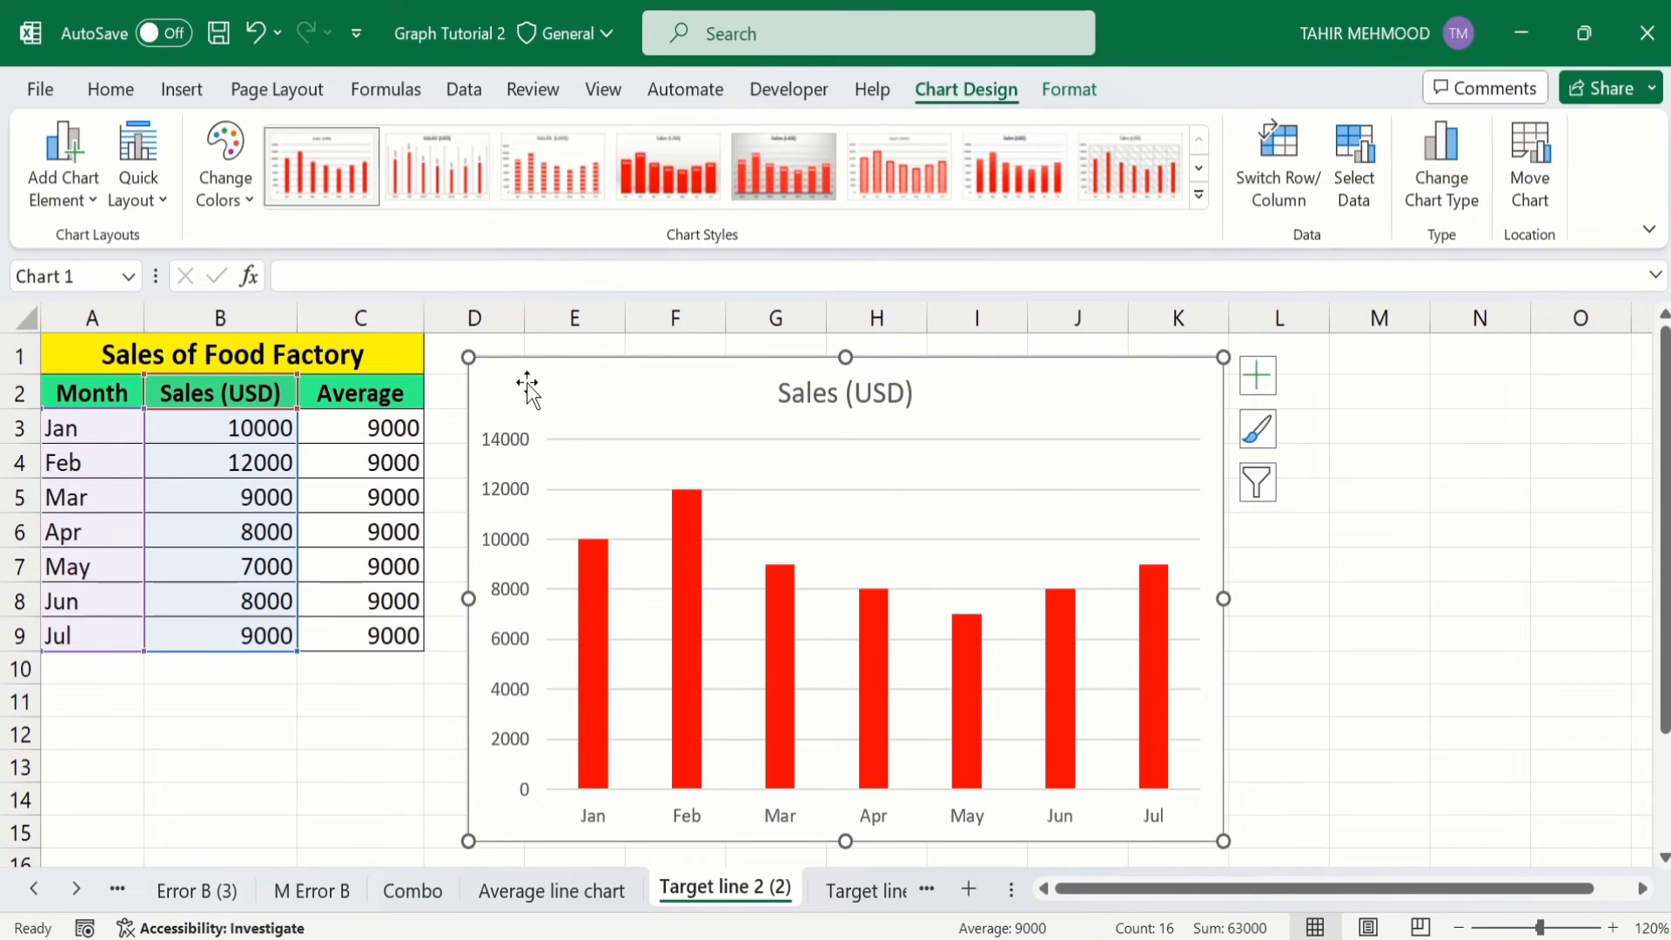
Move the chart right of the table and extend its data range to include column C
drag(526, 383, 607, 364)
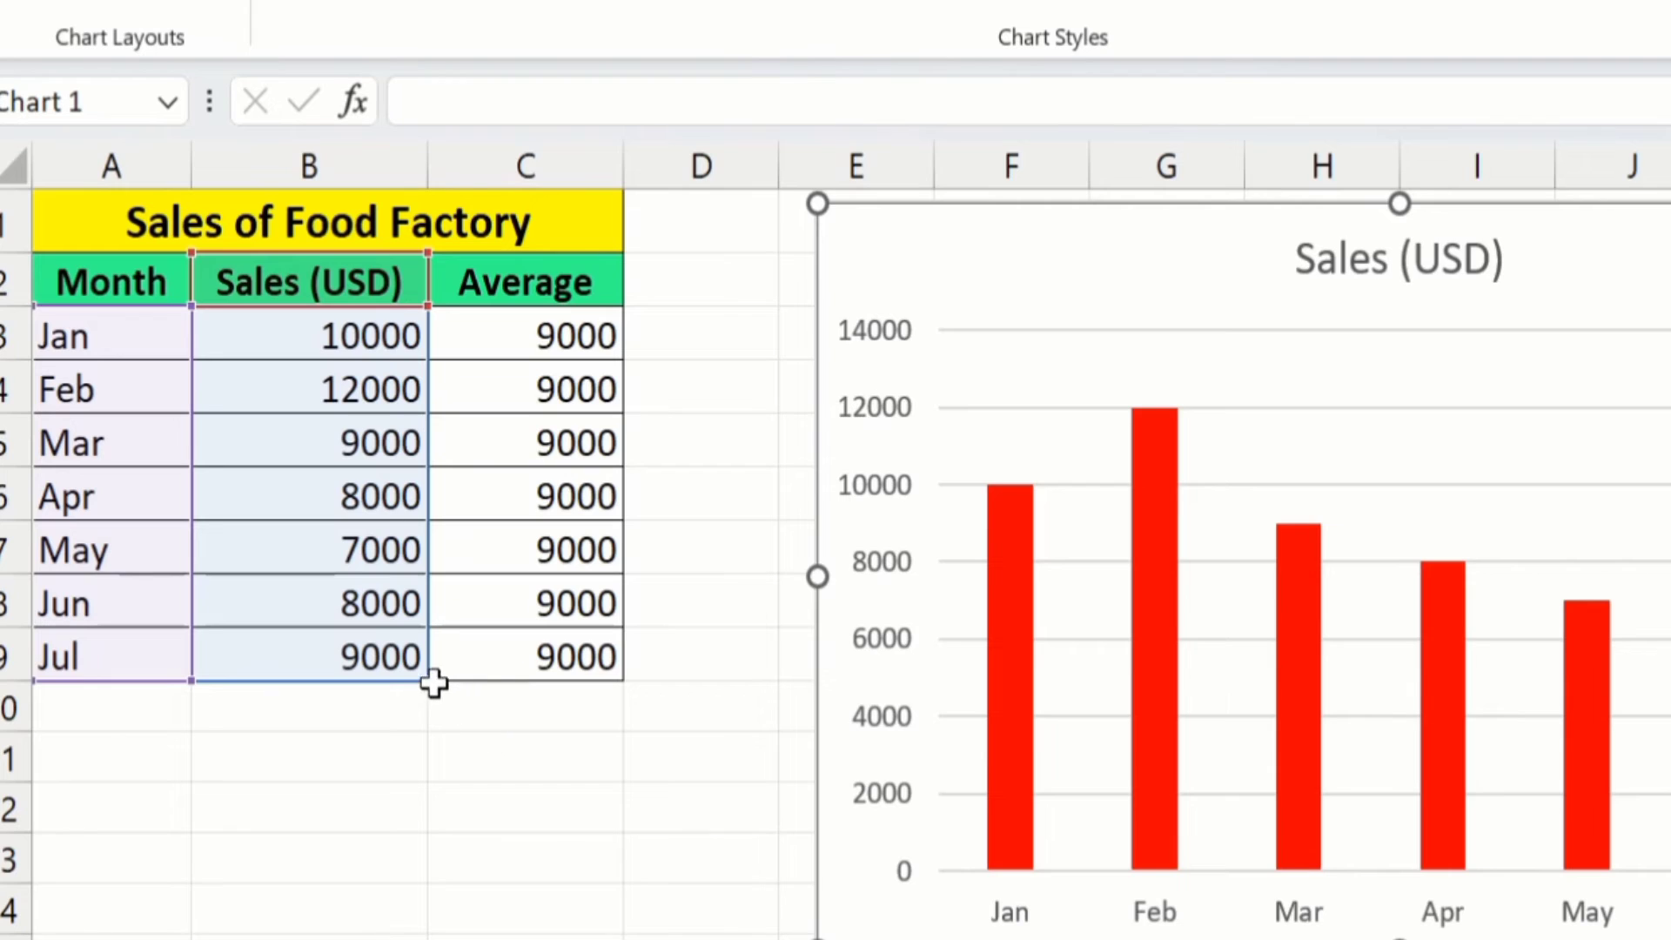
drag(433, 681, 431, 677)
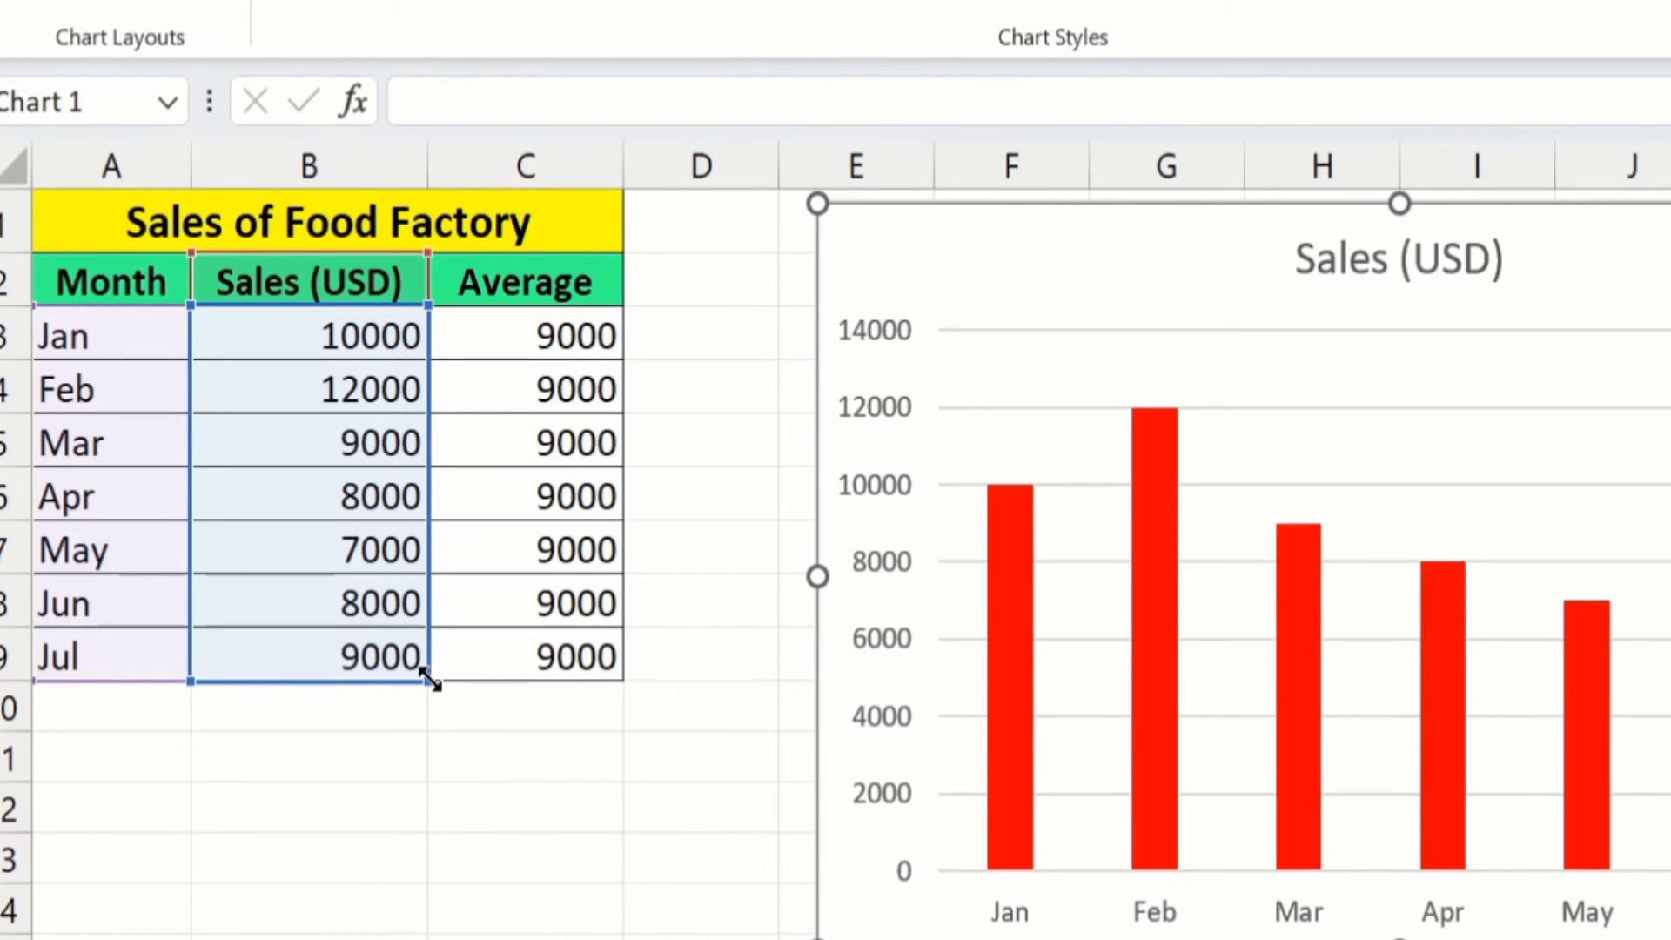
drag(431, 678, 622, 681)
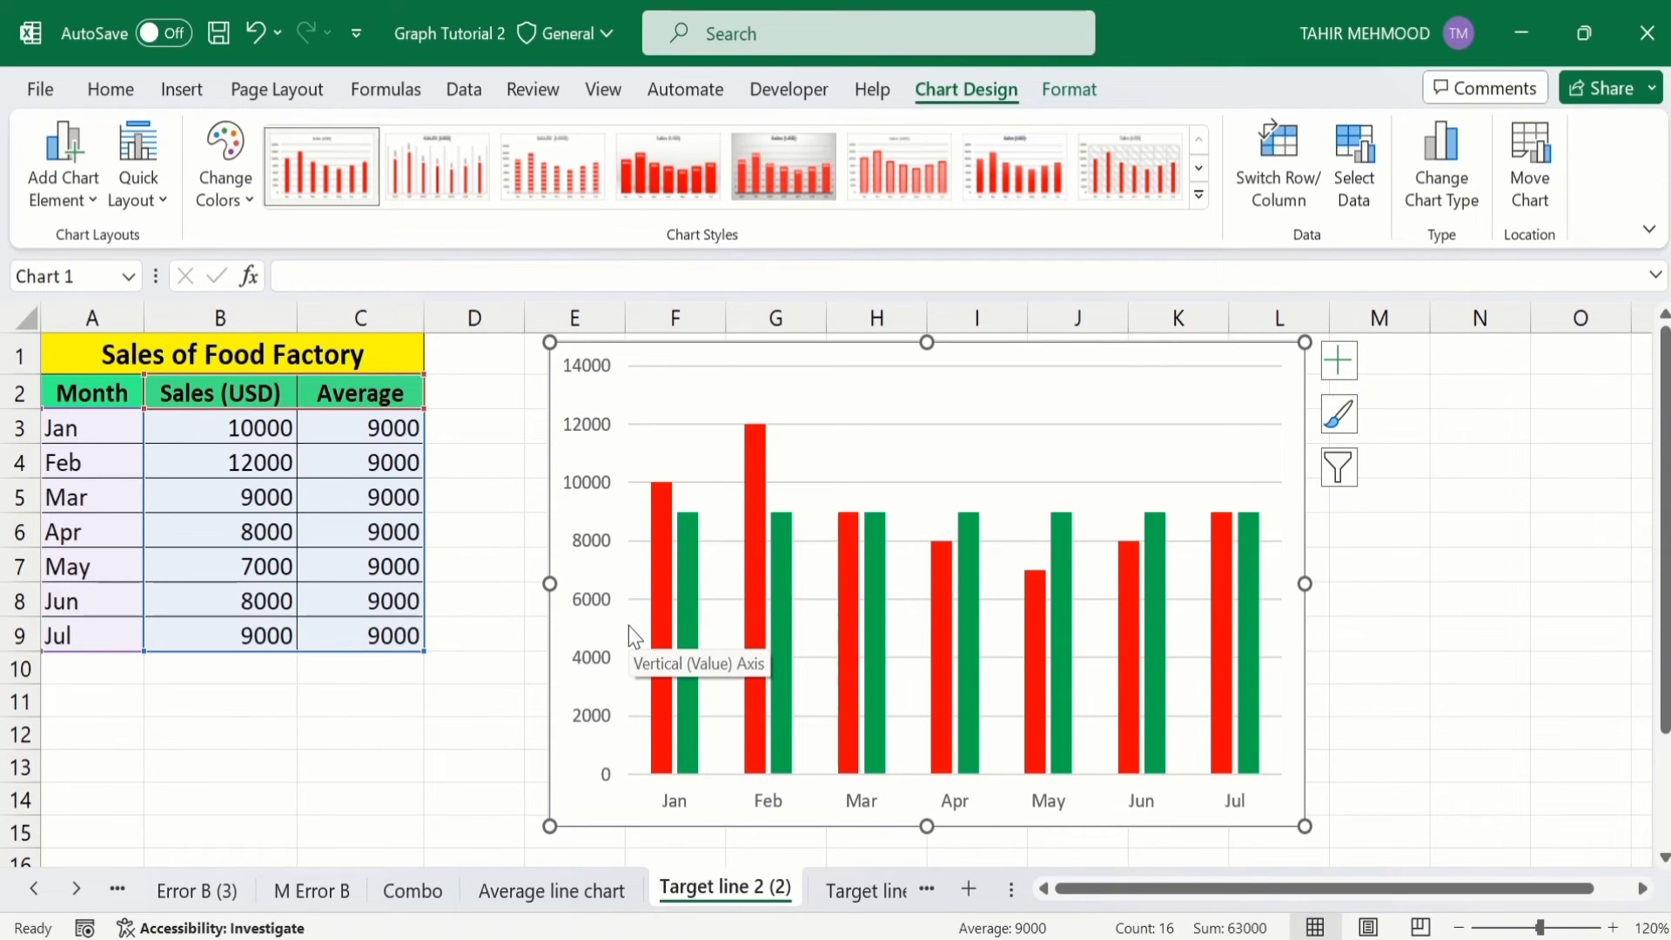
key(Escape)
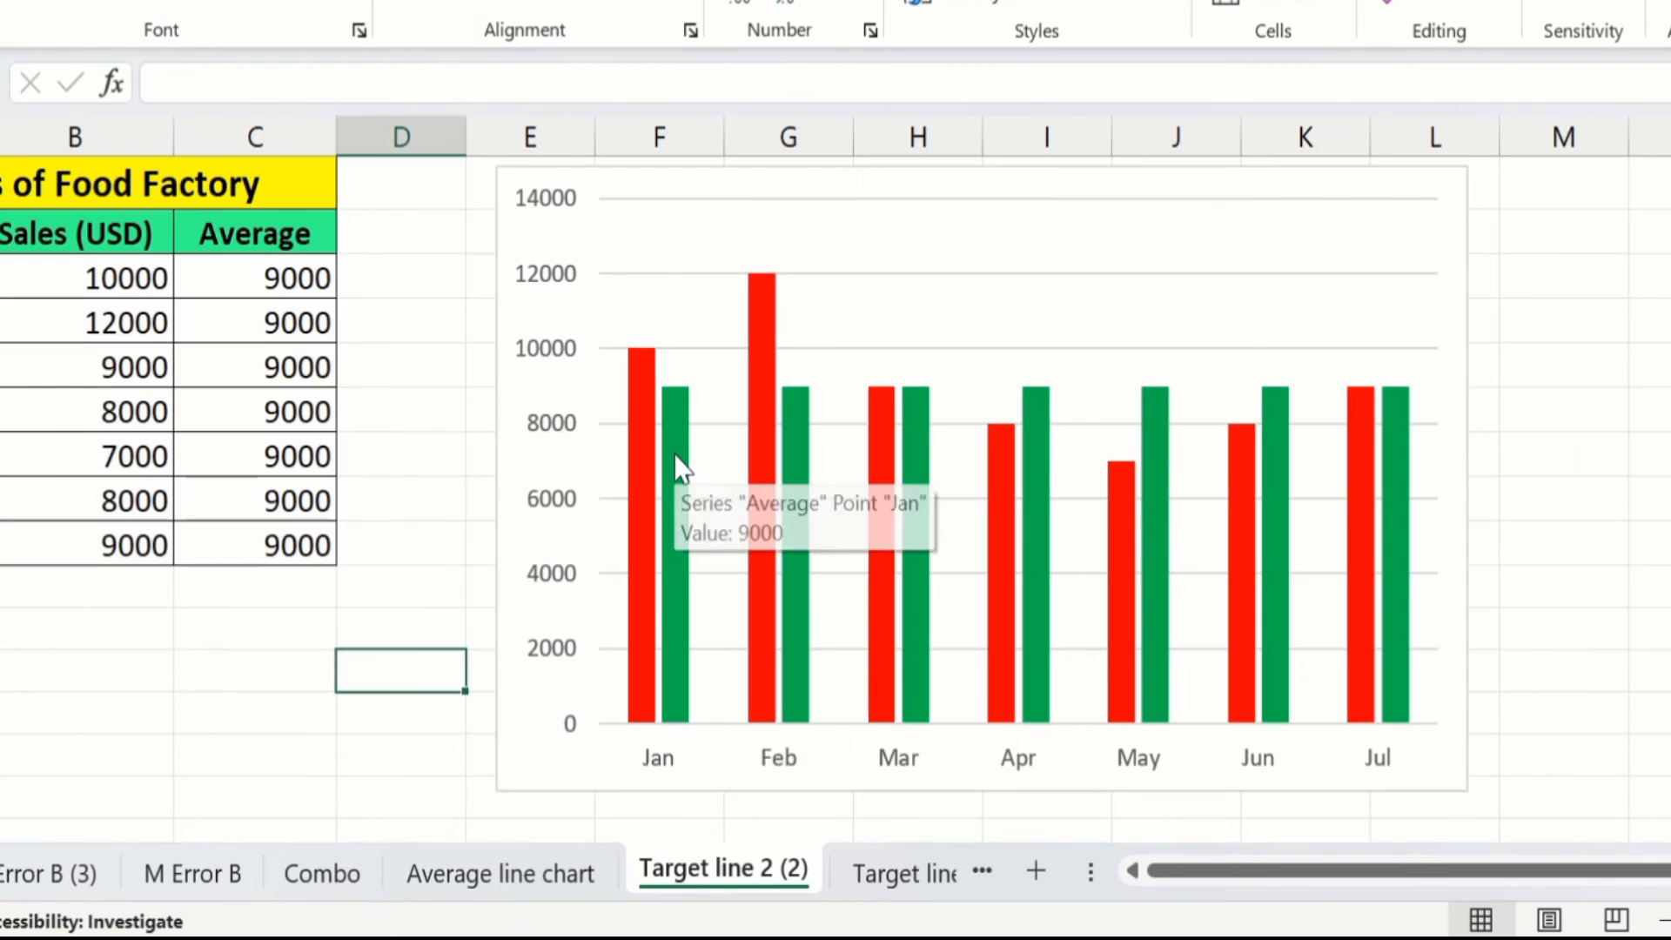
Change the Average series chart type to Line, creating a combo chart
click(675, 457)
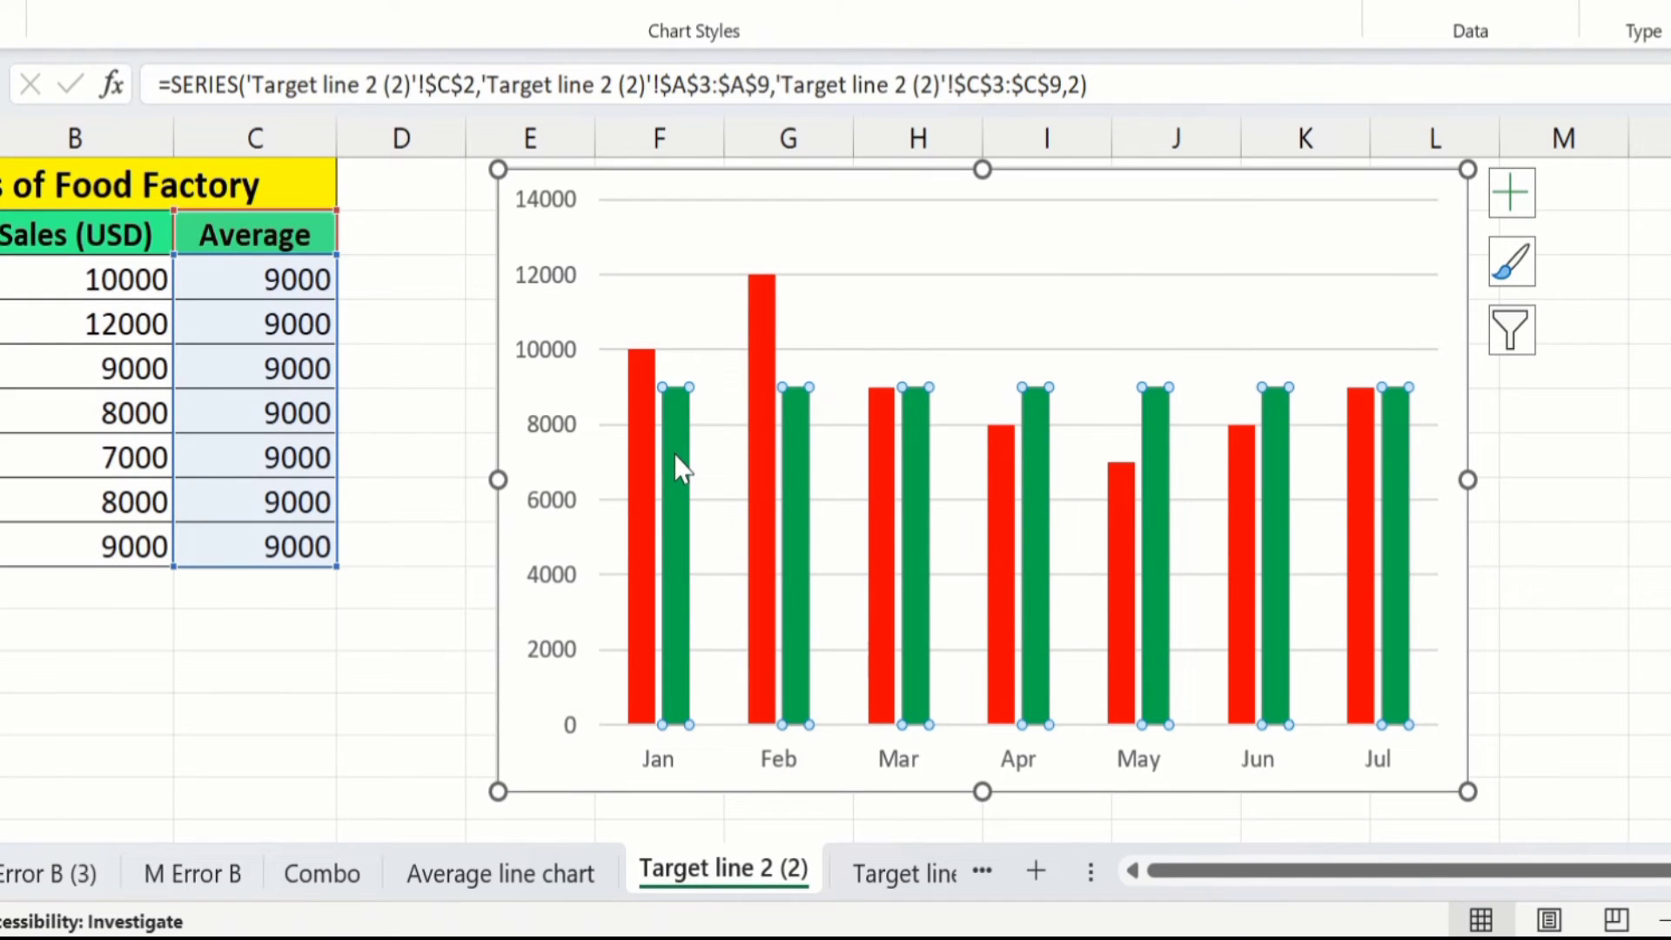
right_click(680, 467)
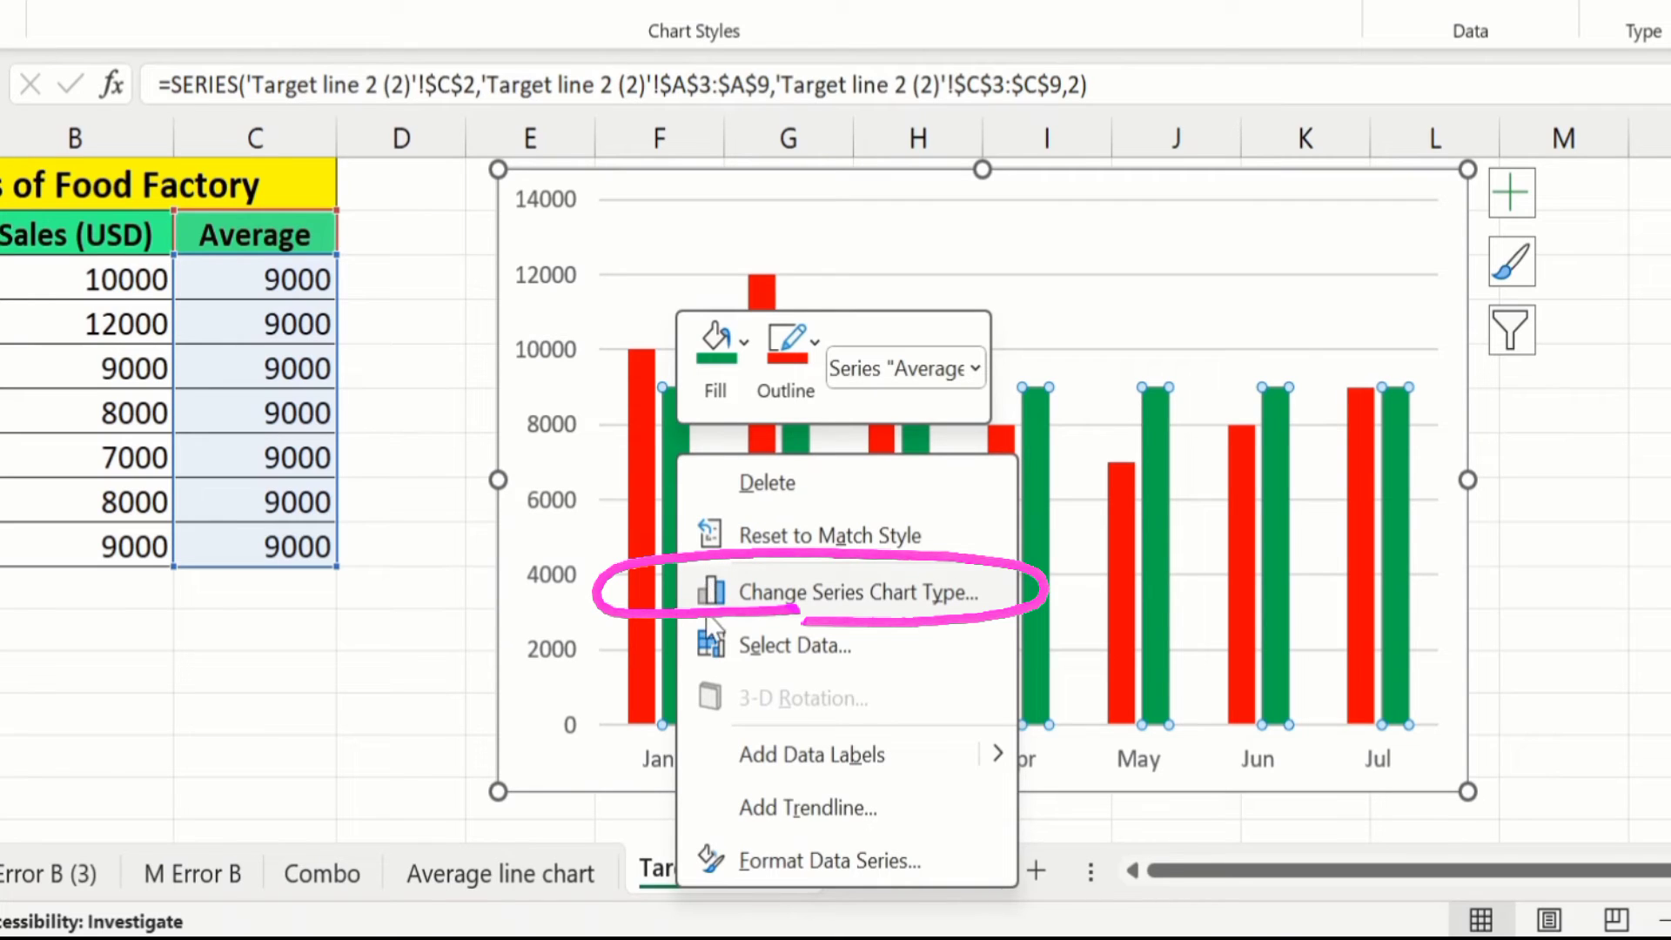
click(824, 601)
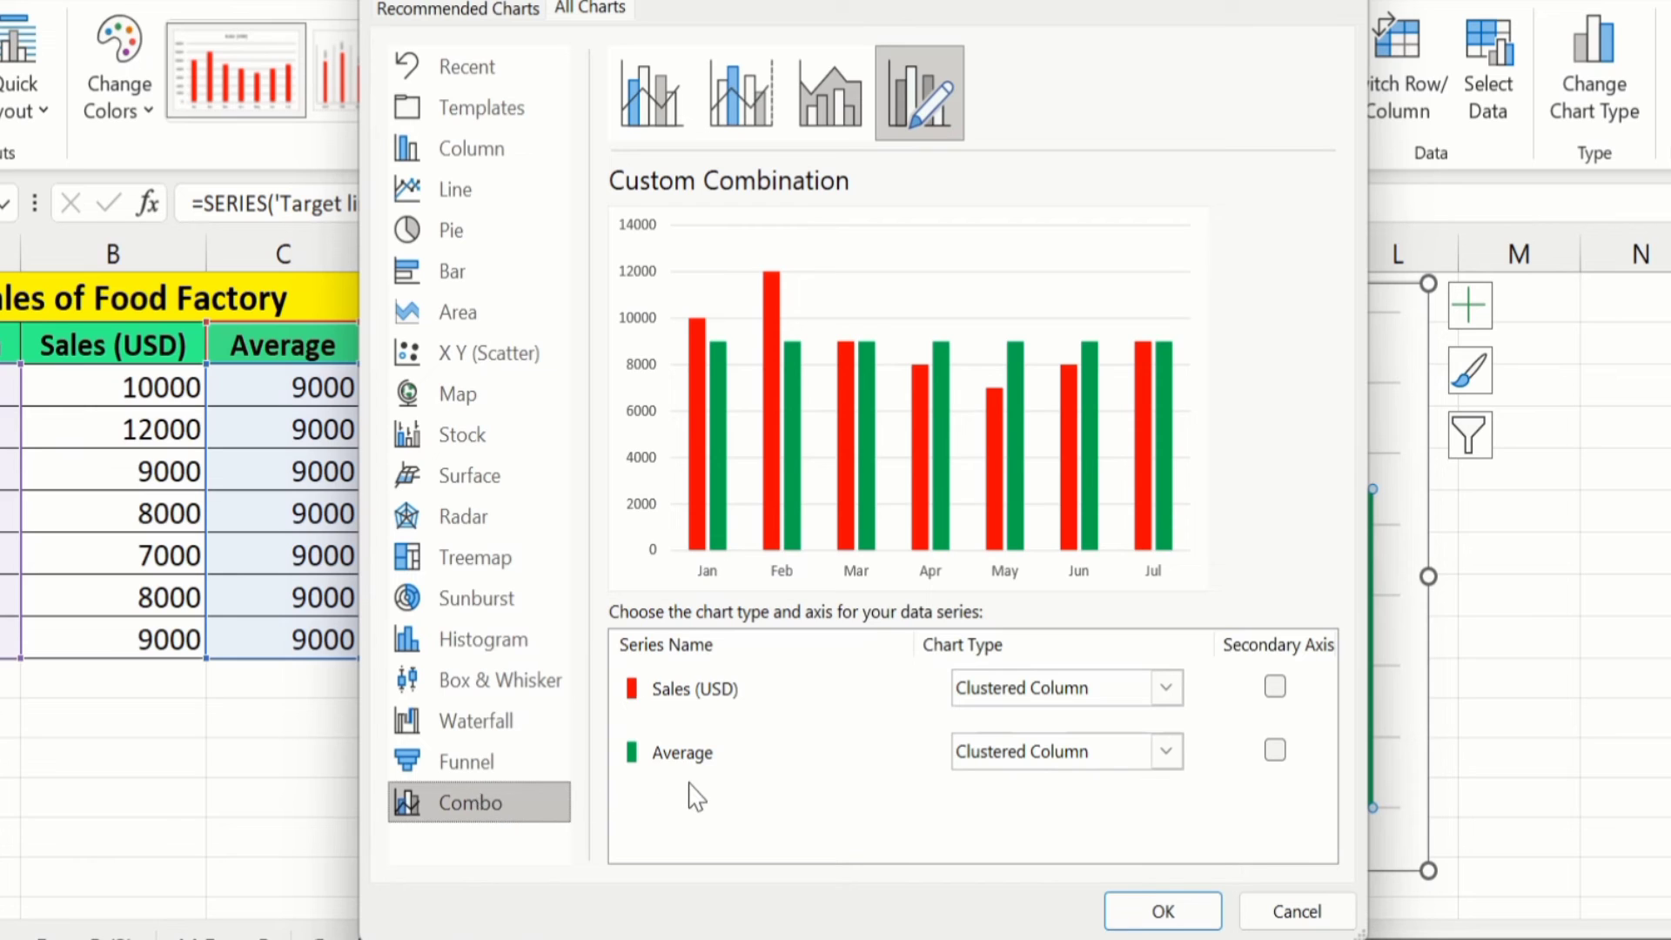
click(1166, 751)
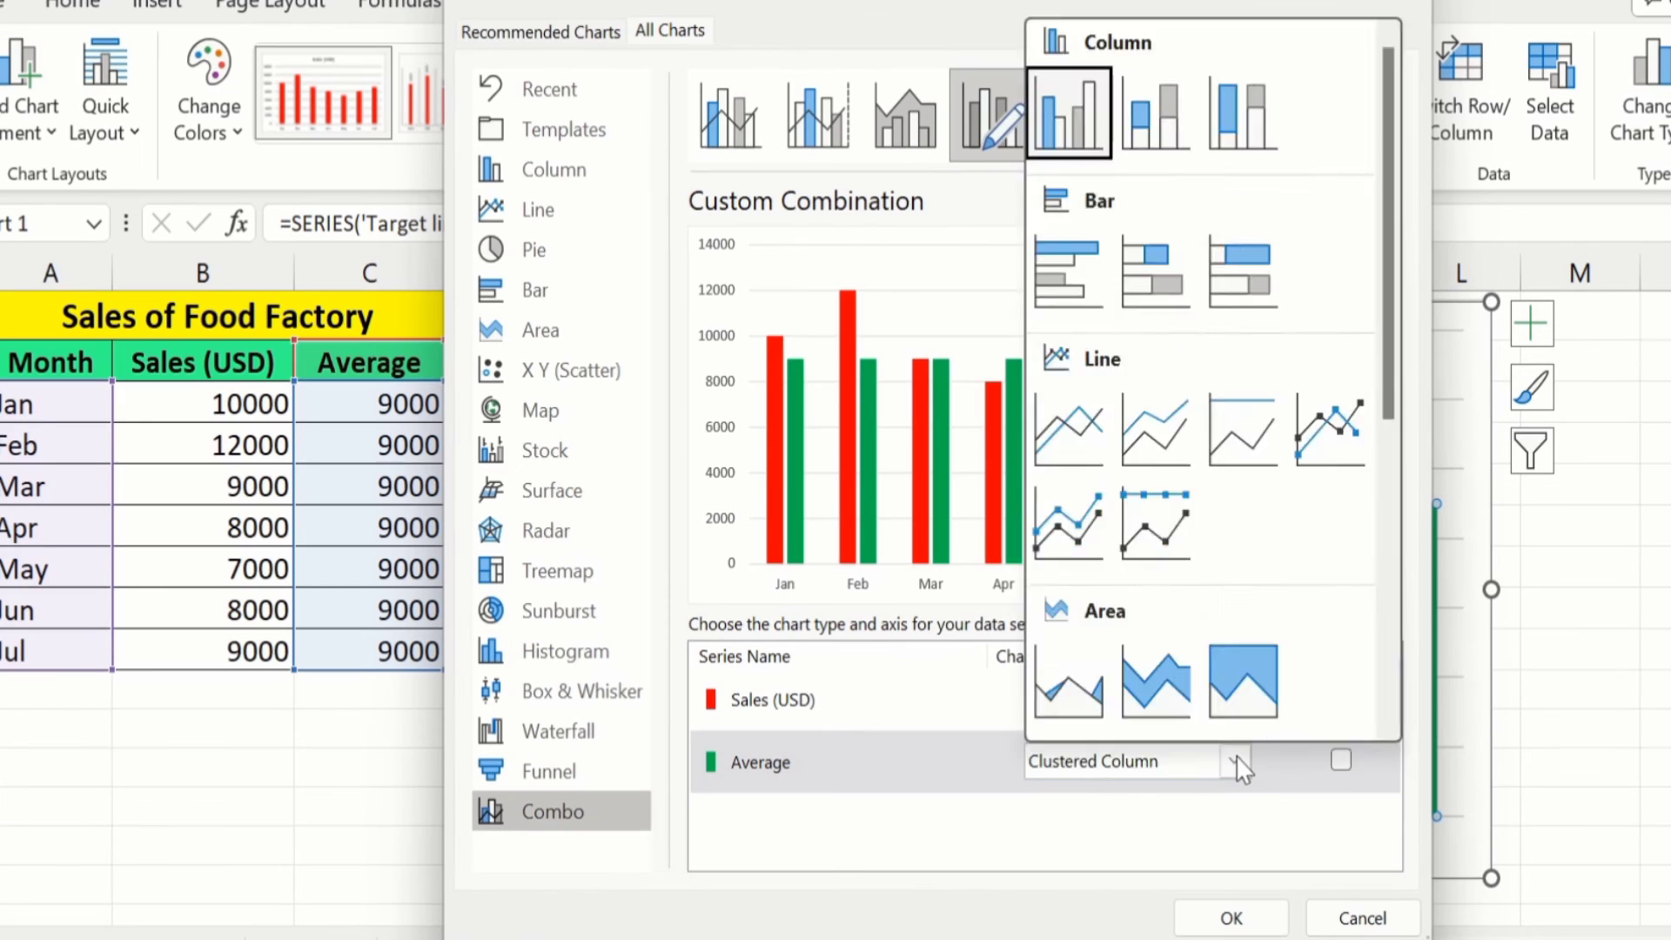
click(1166, 750)
click(1236, 757)
click(1075, 428)
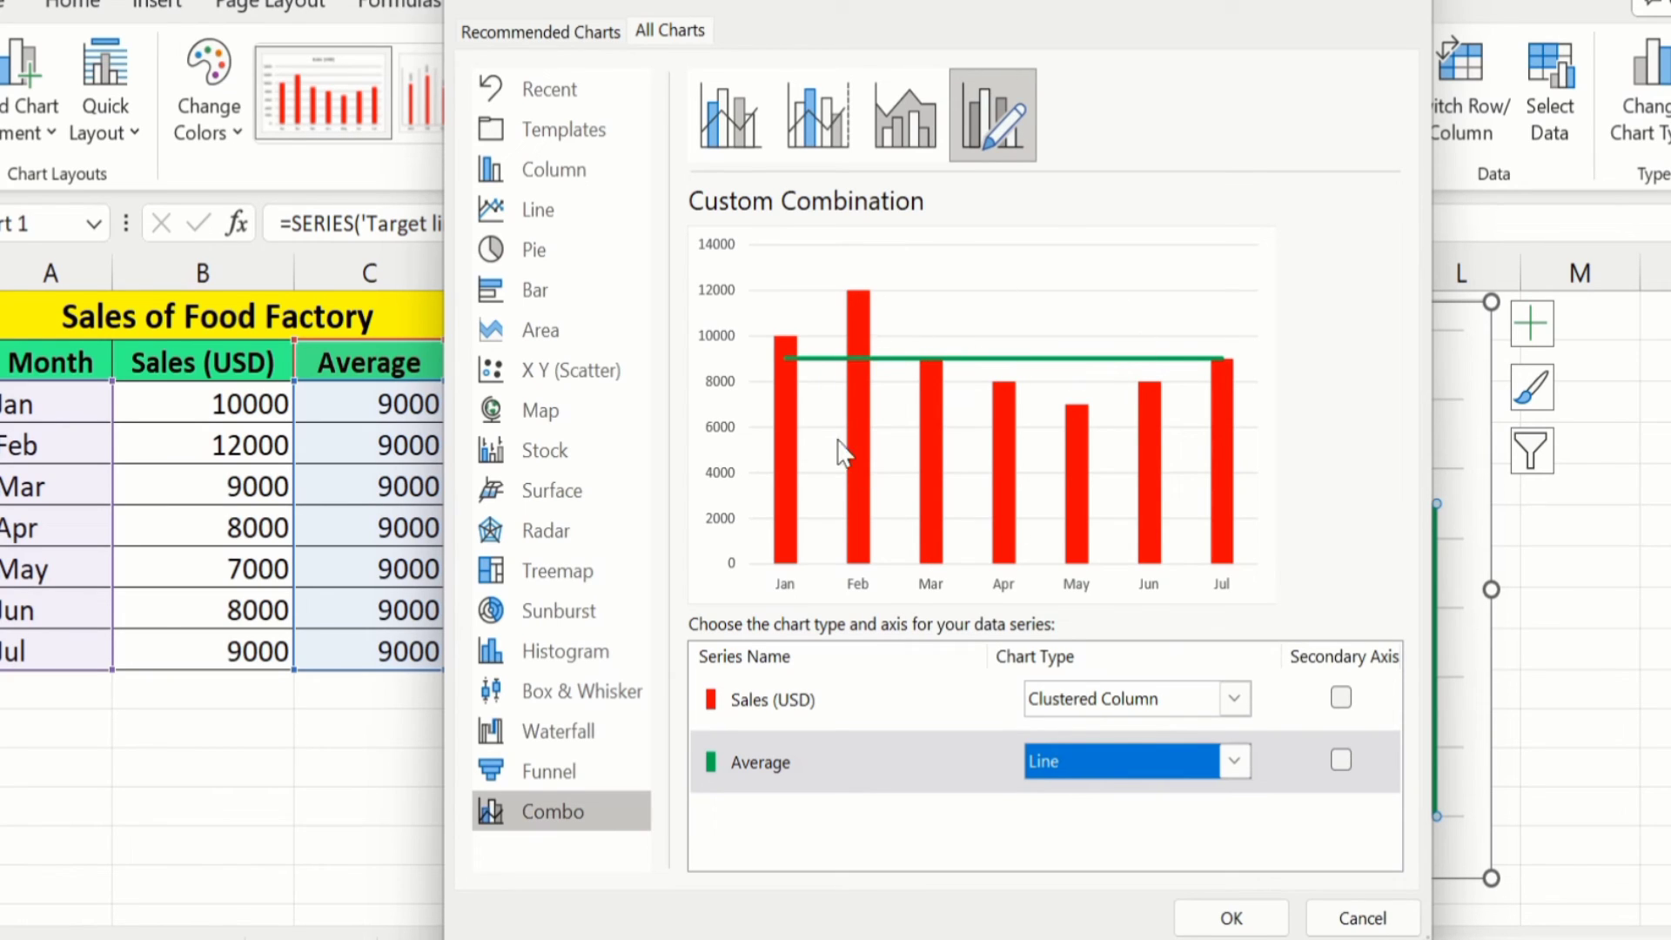
click(1230, 918)
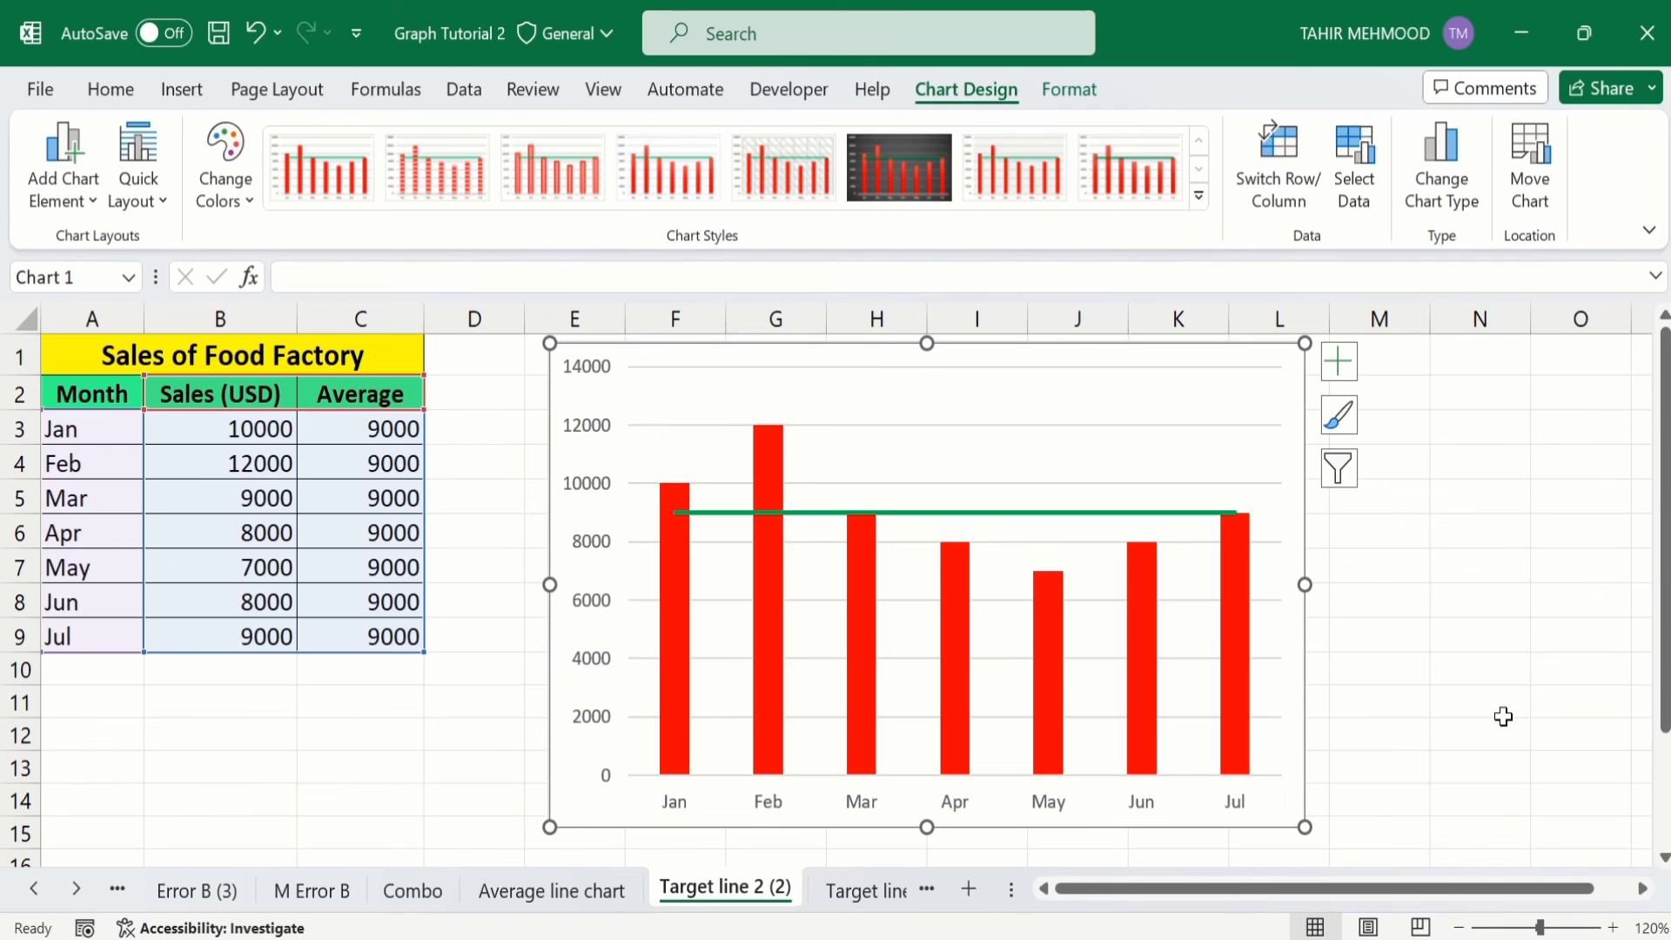
Set the average line's colour to Black under Format Data Series > Fill & Line
click(978, 520)
right_click(980, 518)
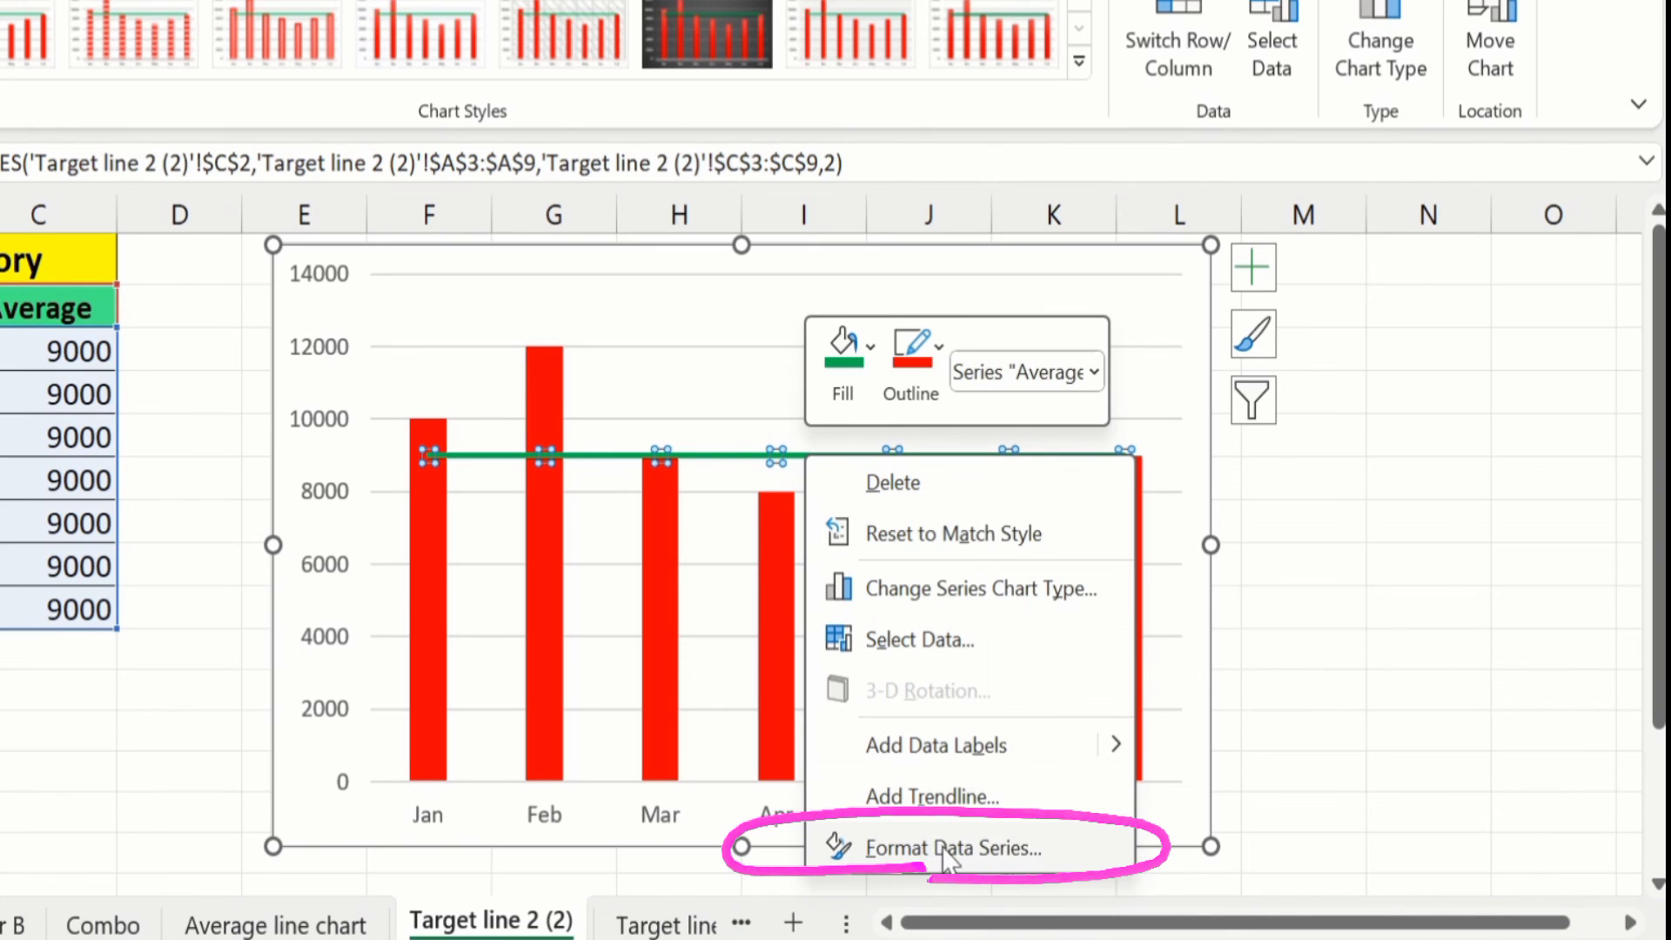
click(940, 845)
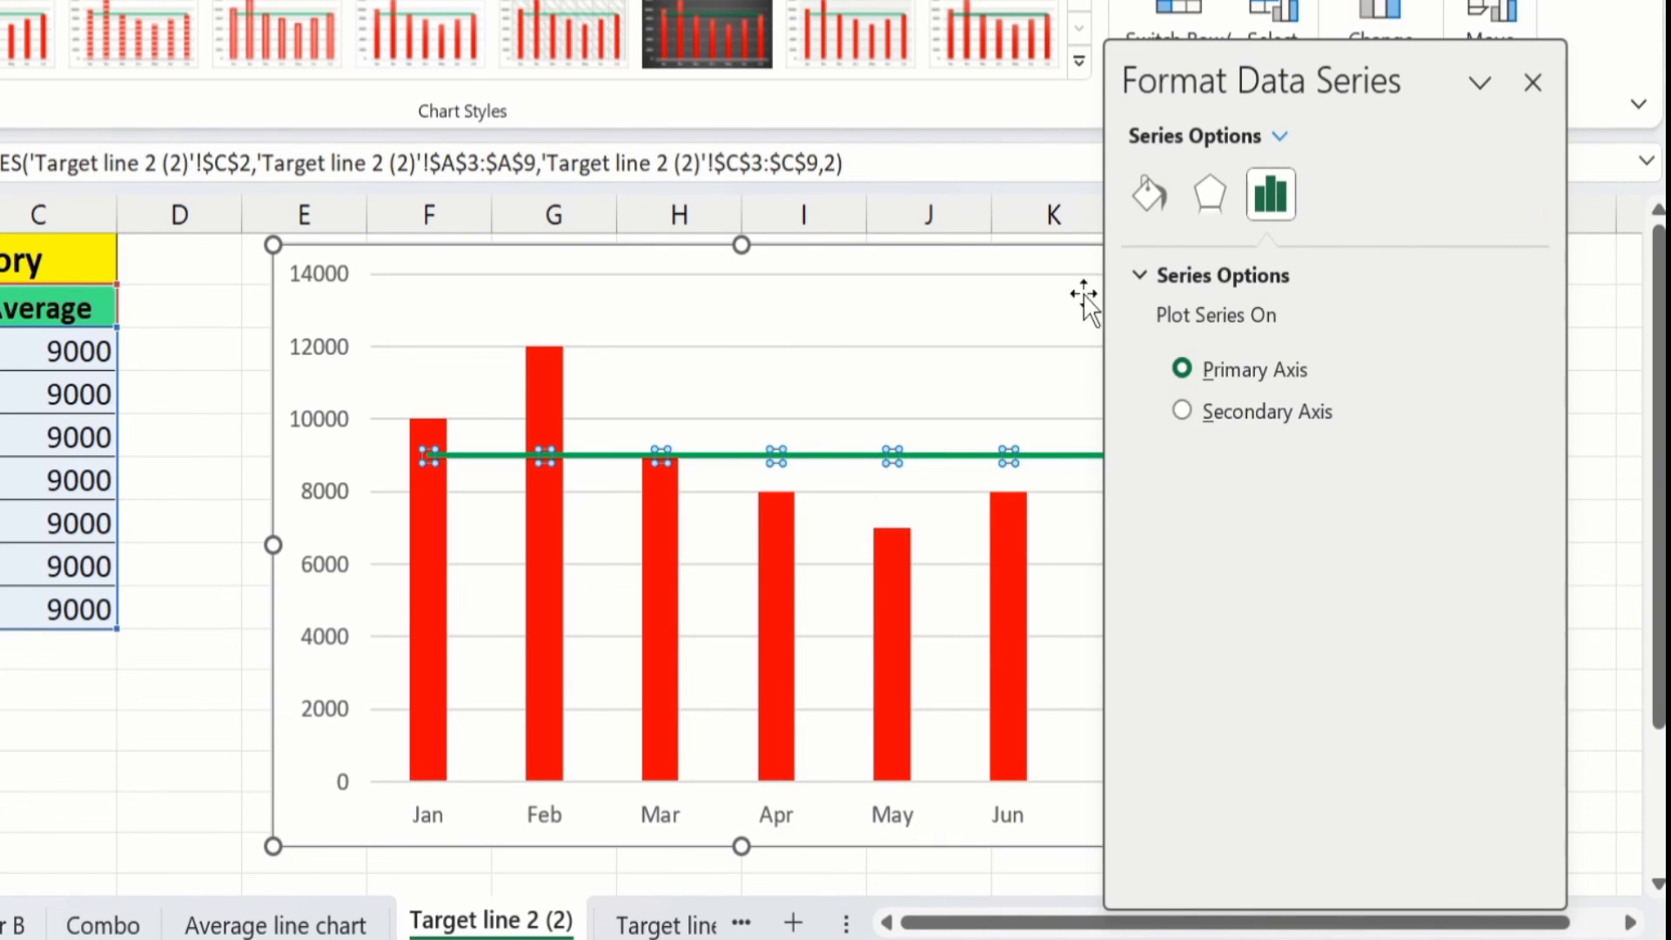
click(1149, 196)
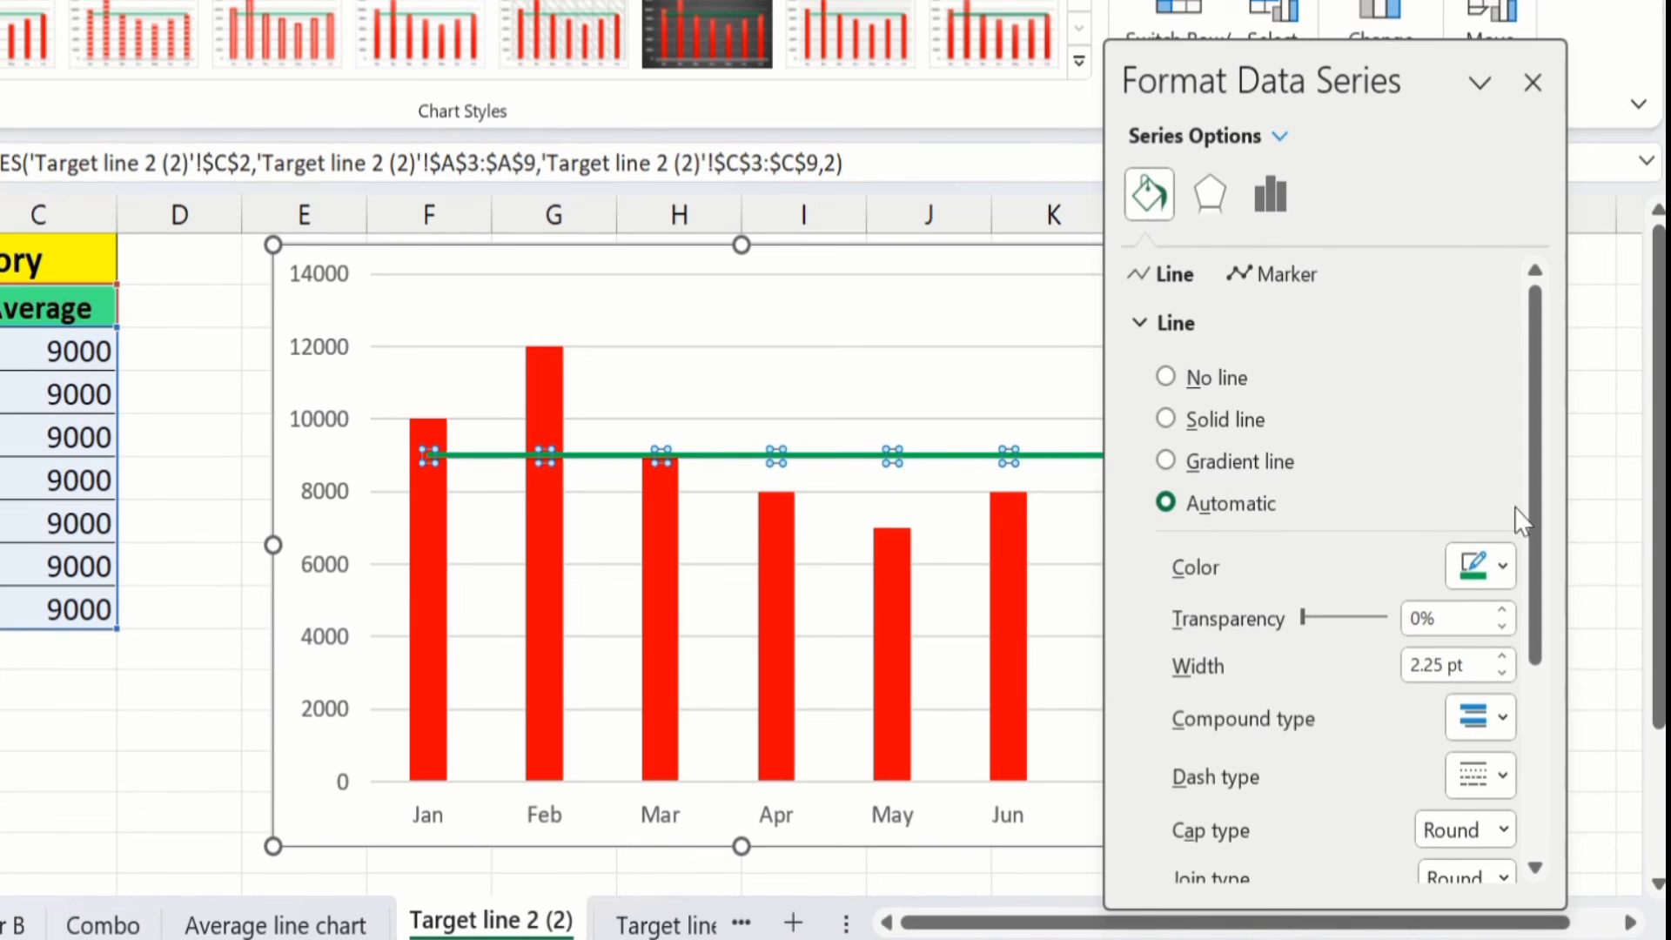
click(1497, 569)
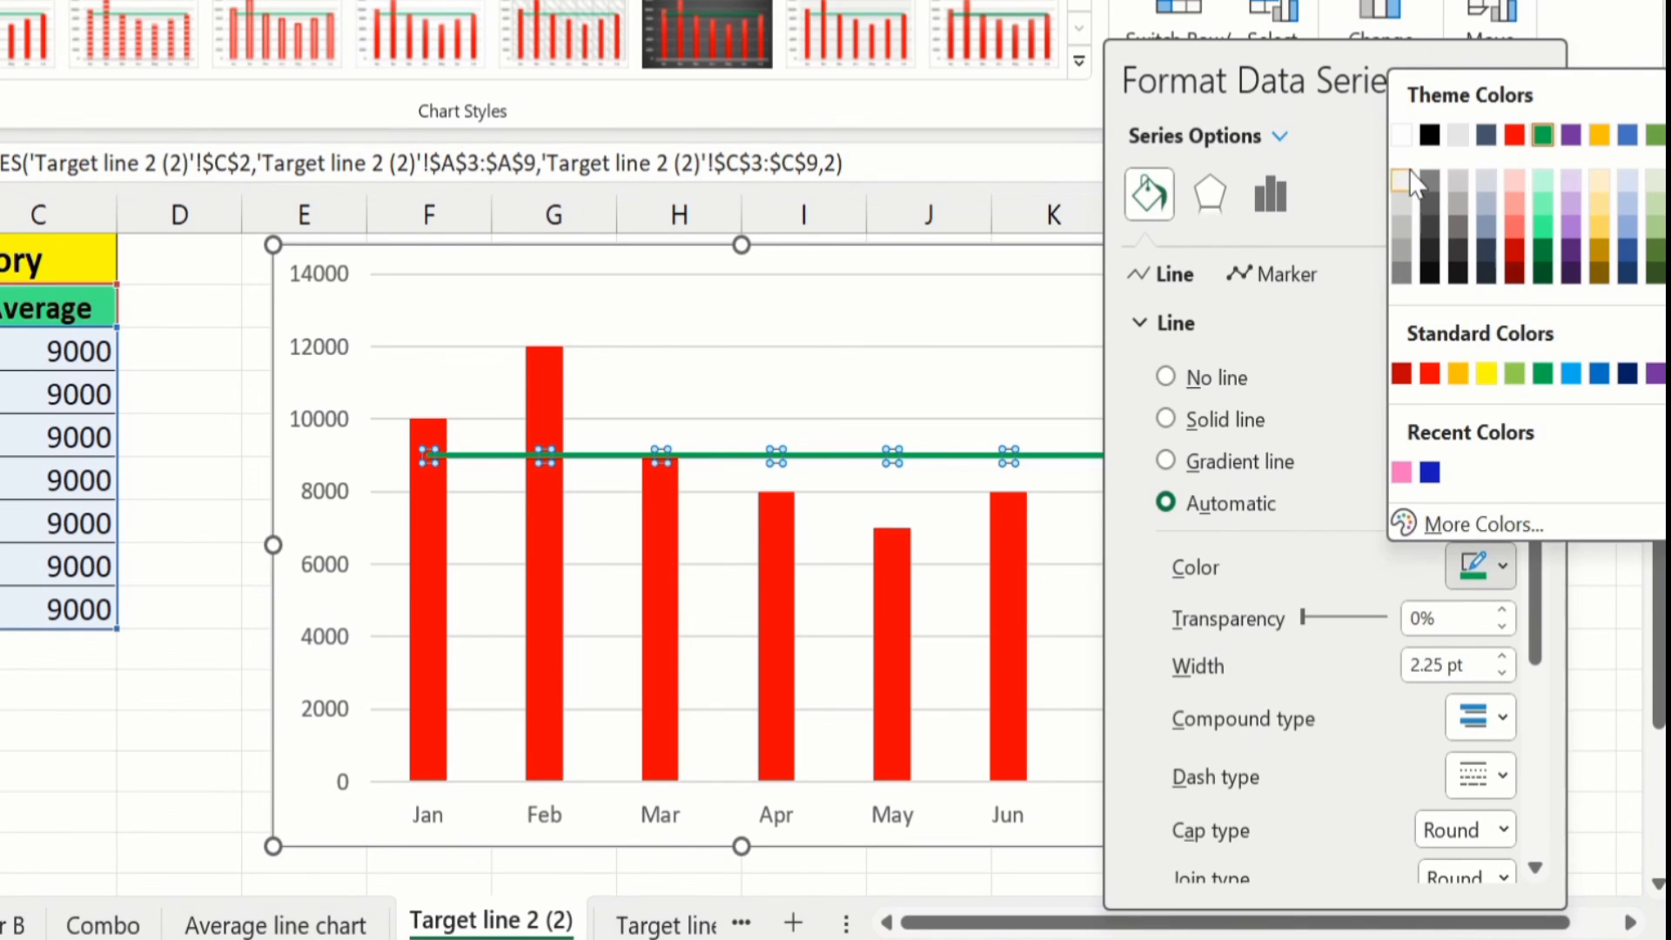
click(1430, 136)
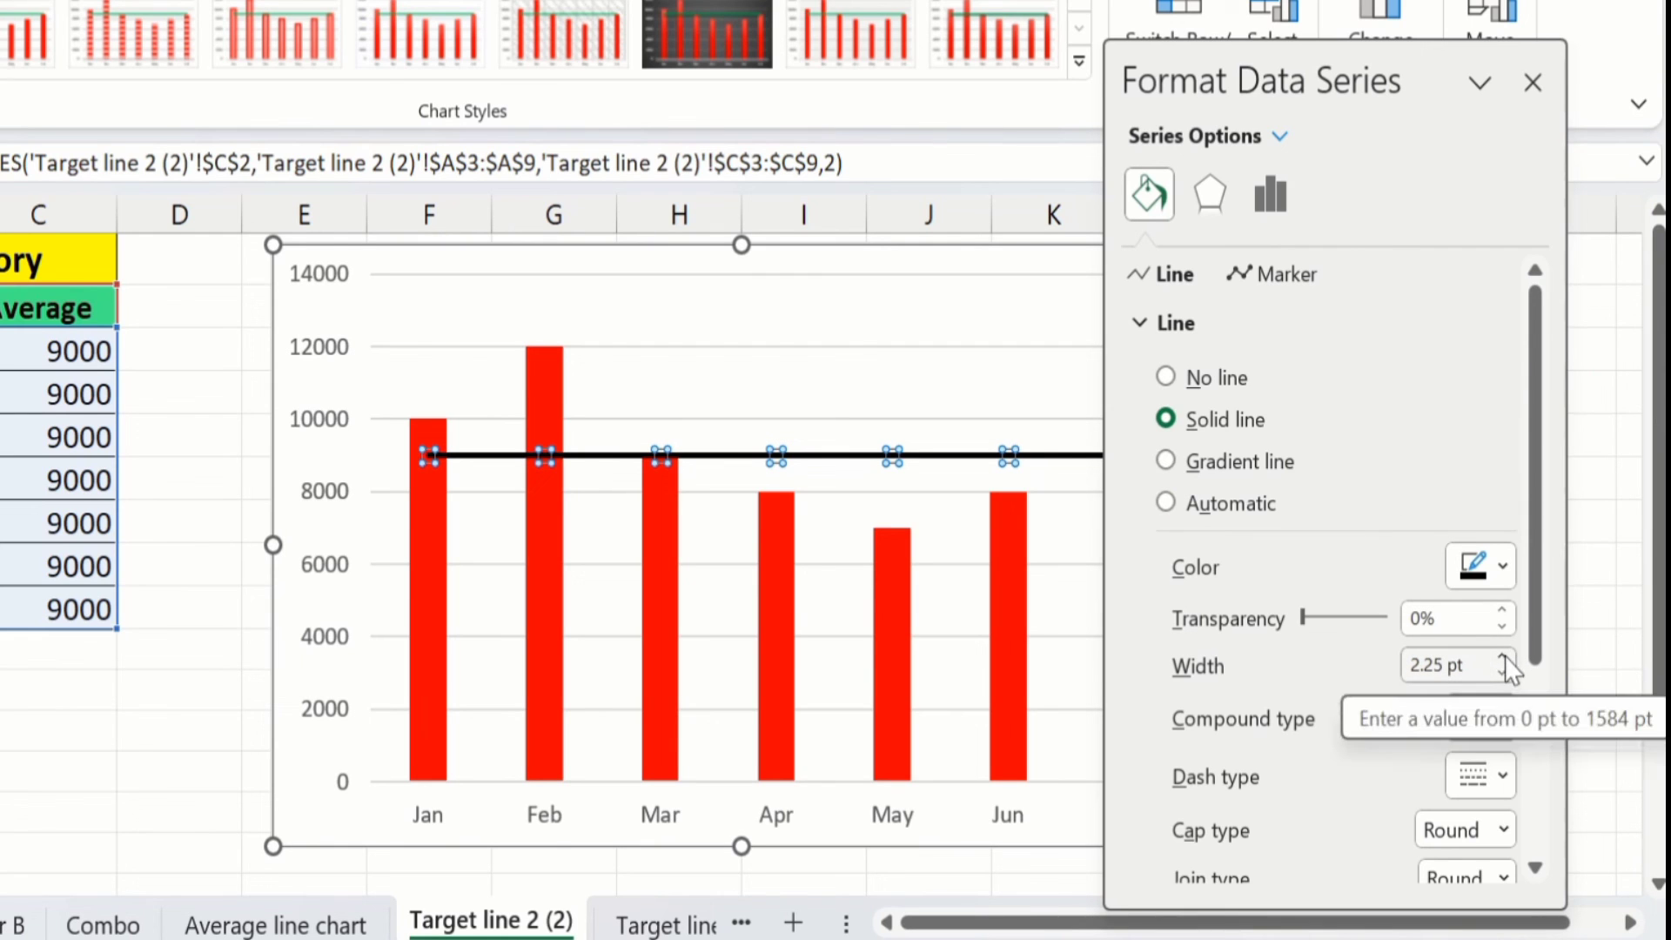
click(1532, 82)
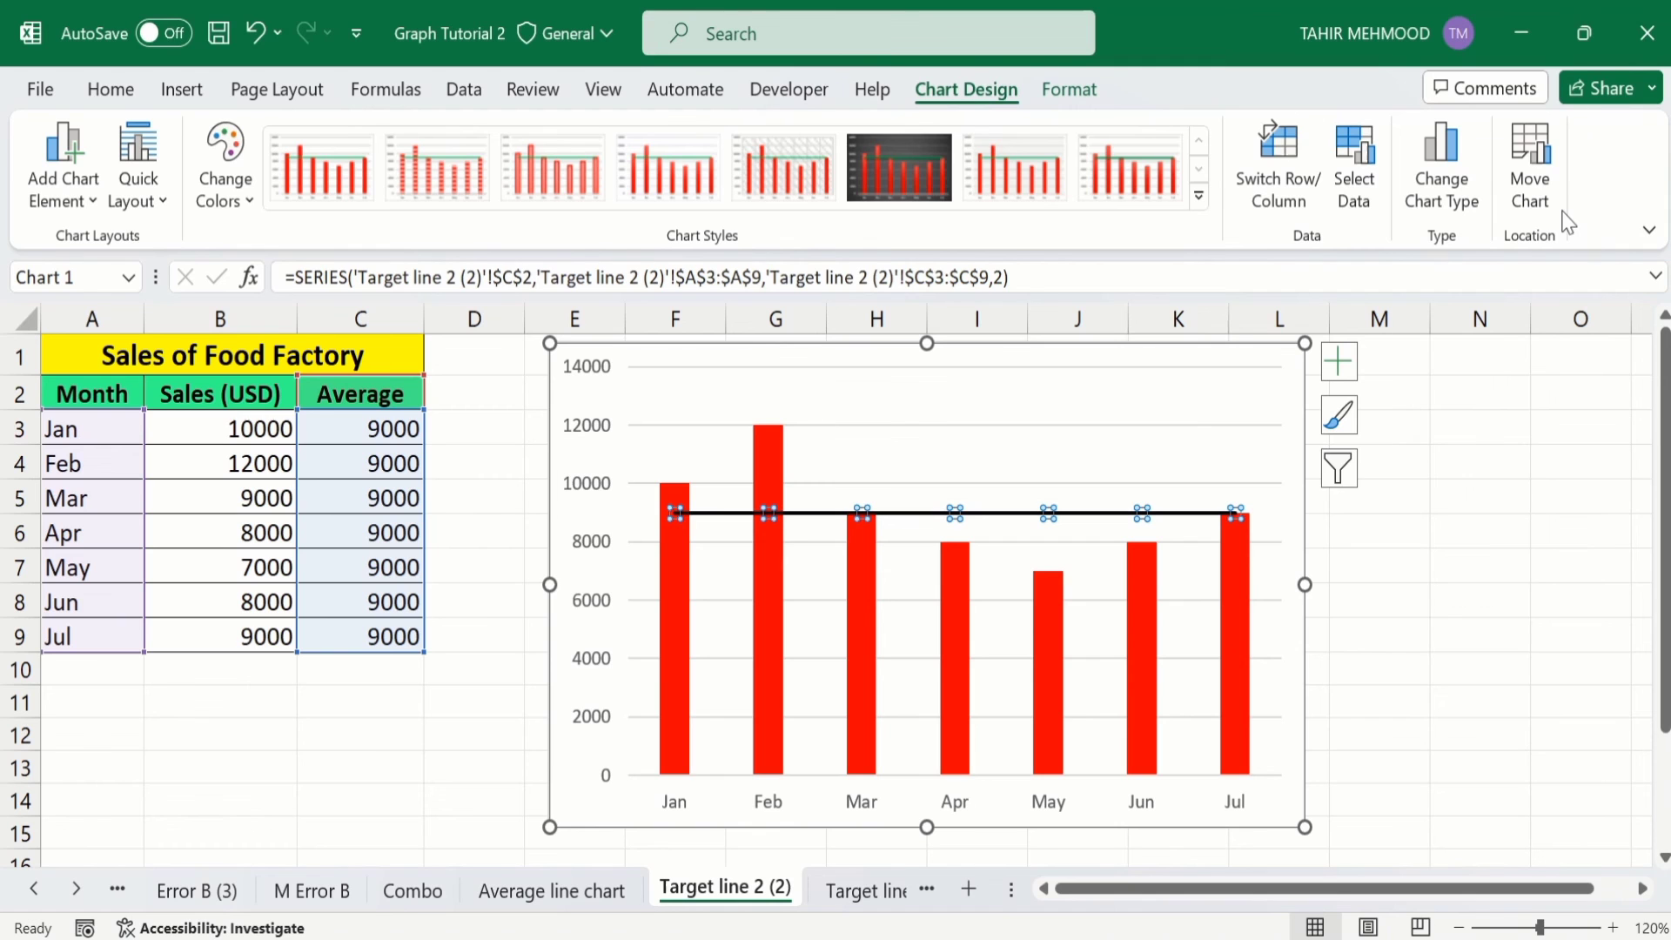
click(1427, 481)
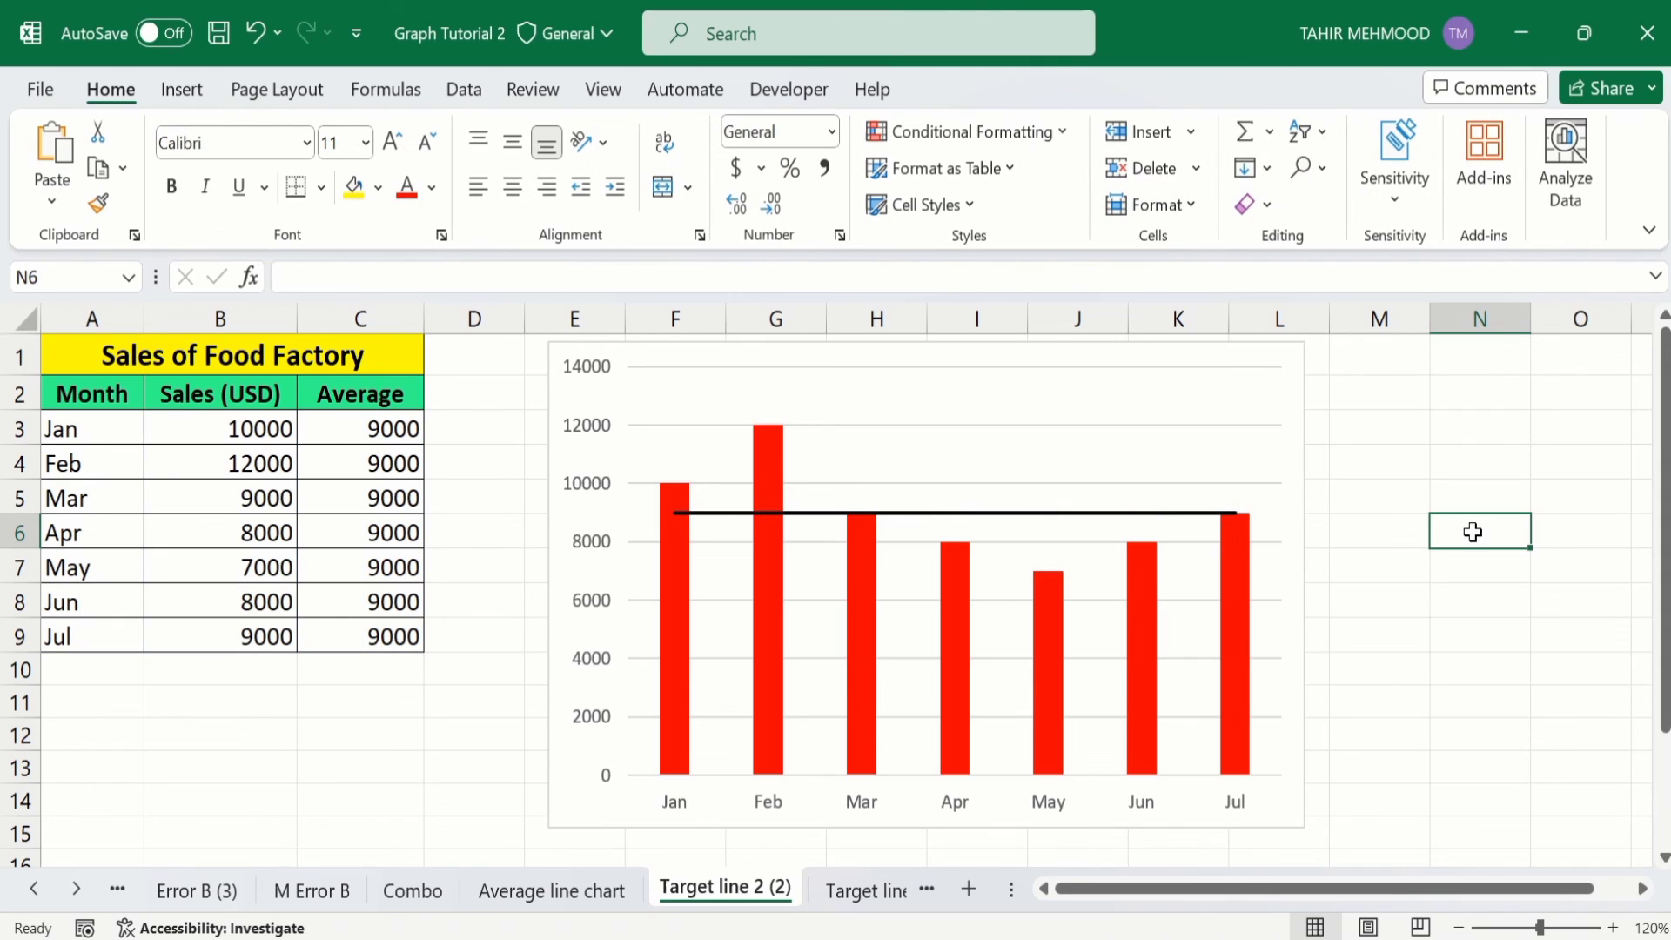